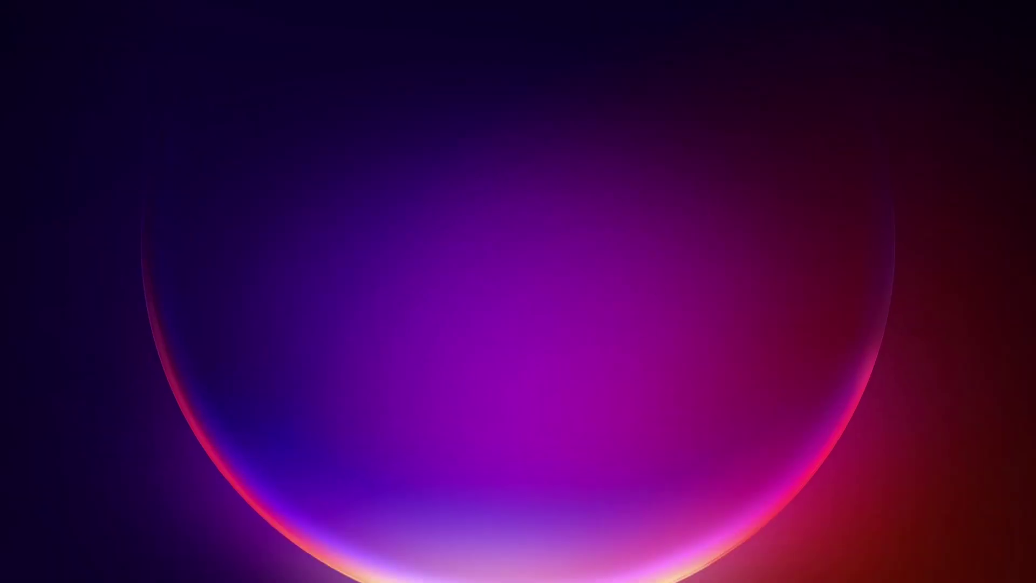
Step: Search for opnsense and go to the download page on opnsense.org
text(o)
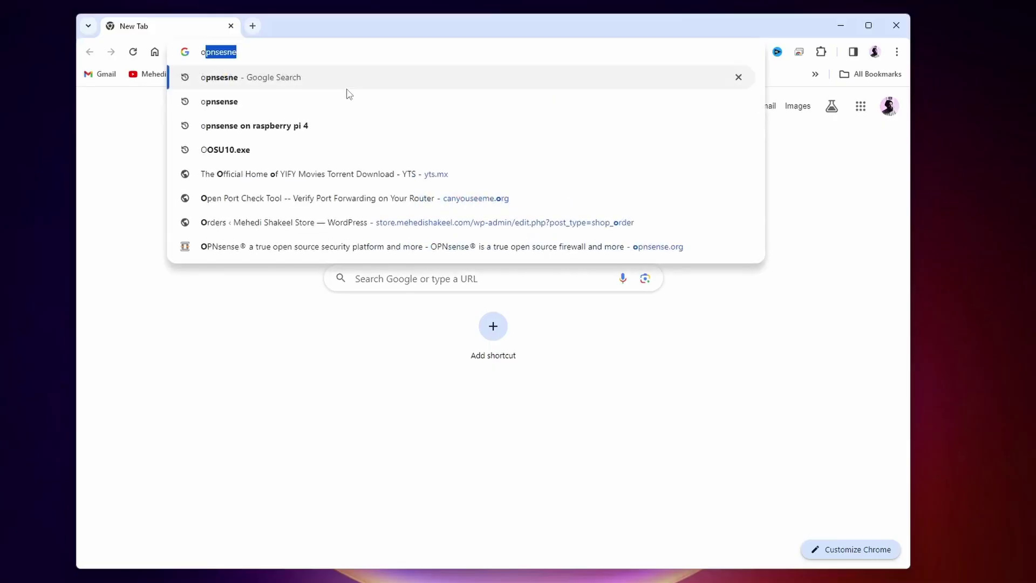
text(pnsense)
key(Return)
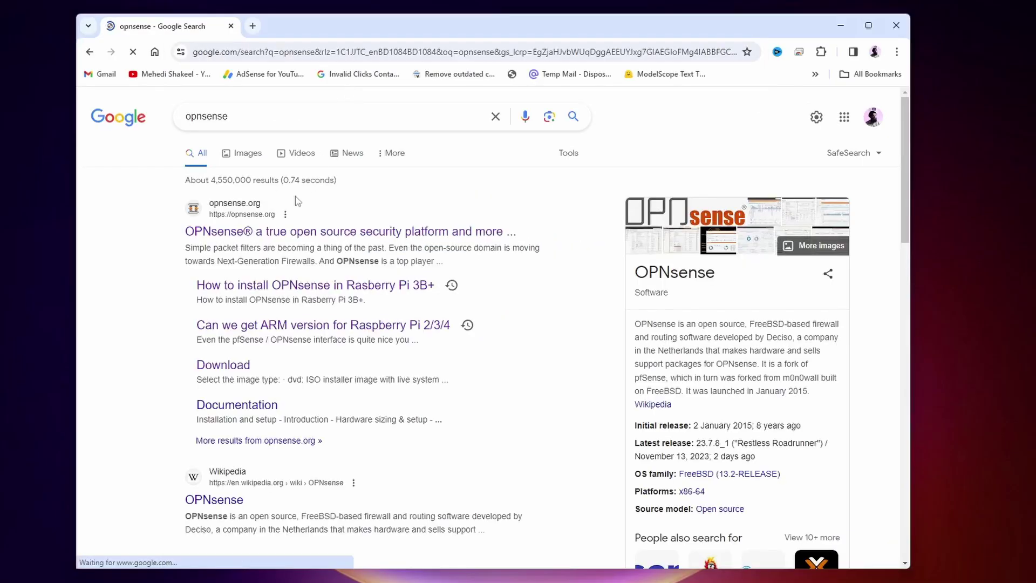
click(290, 233)
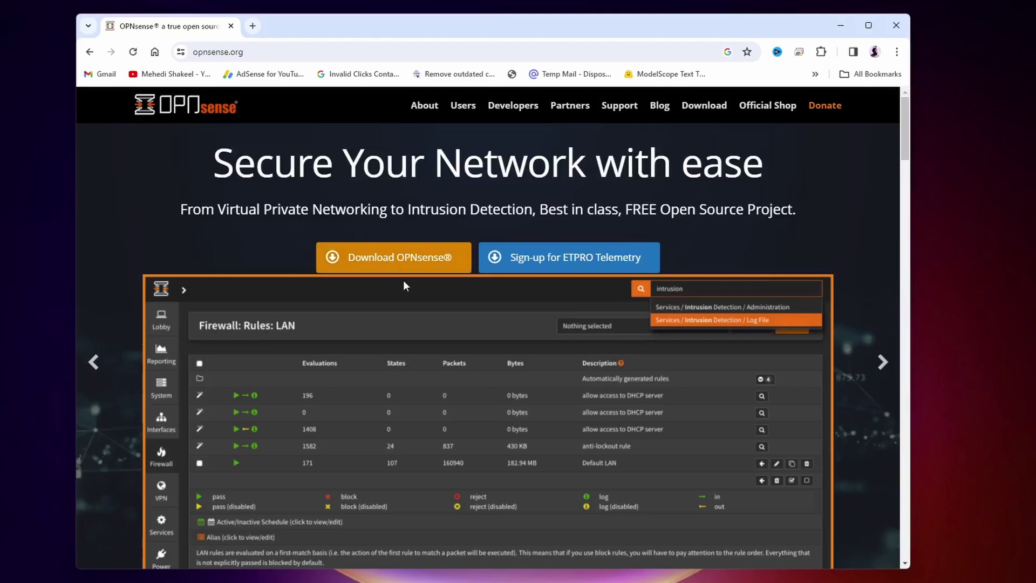
click(414, 255)
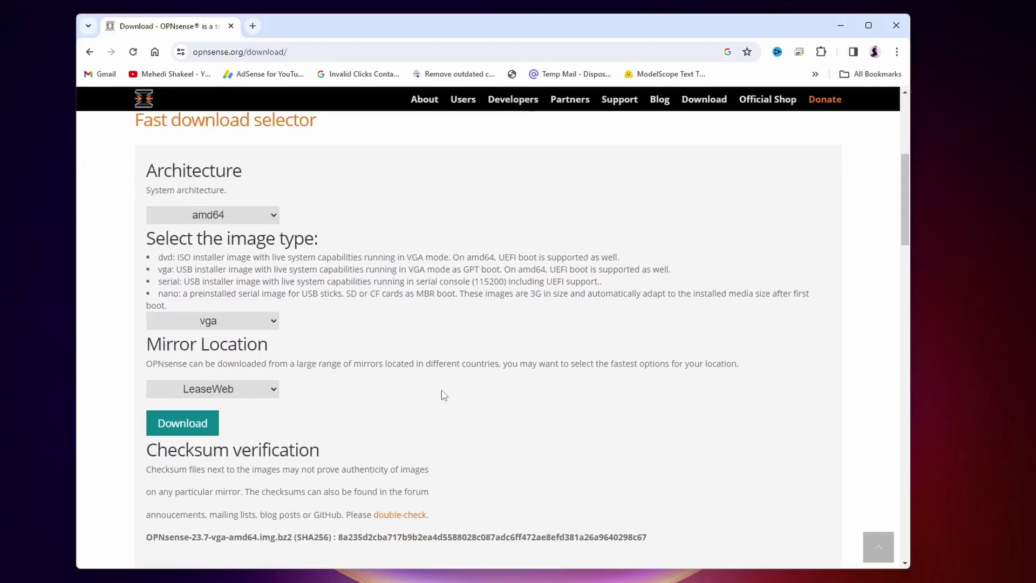
Step: Download the amd64 vga installer image from the LeaseWeb mirror and open a new tab
click(248, 217)
click(228, 231)
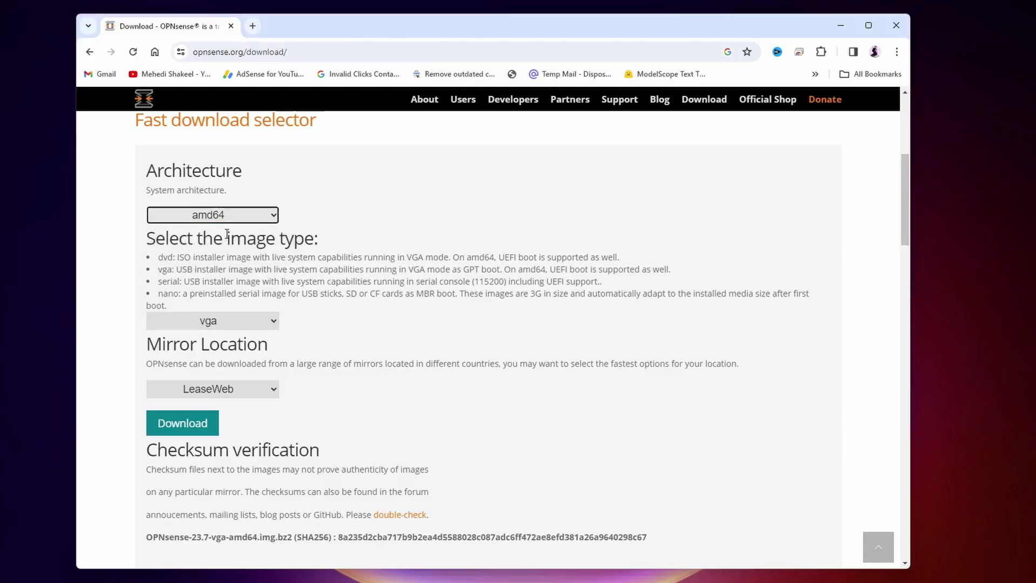
click(254, 324)
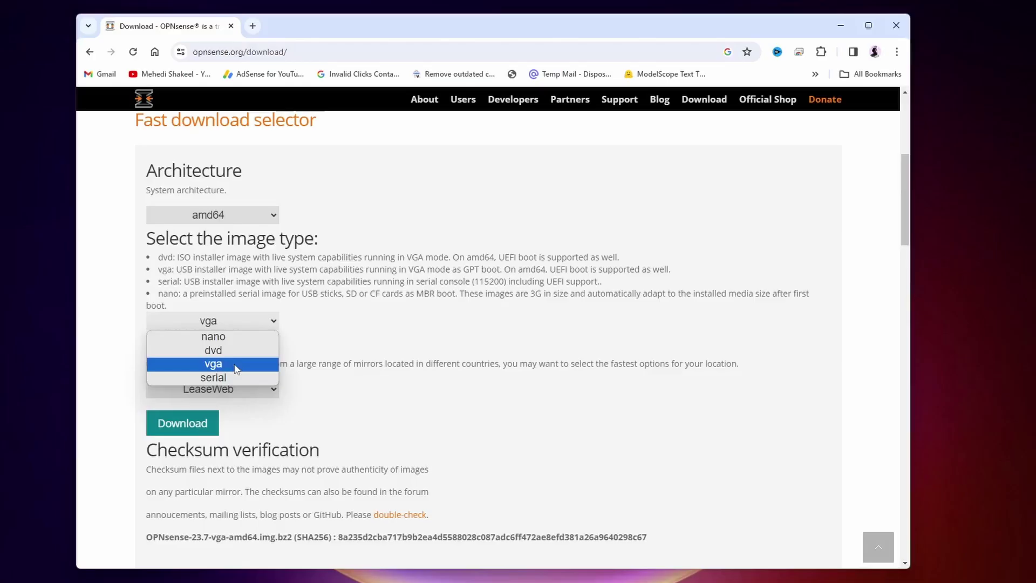
click(236, 369)
click(238, 389)
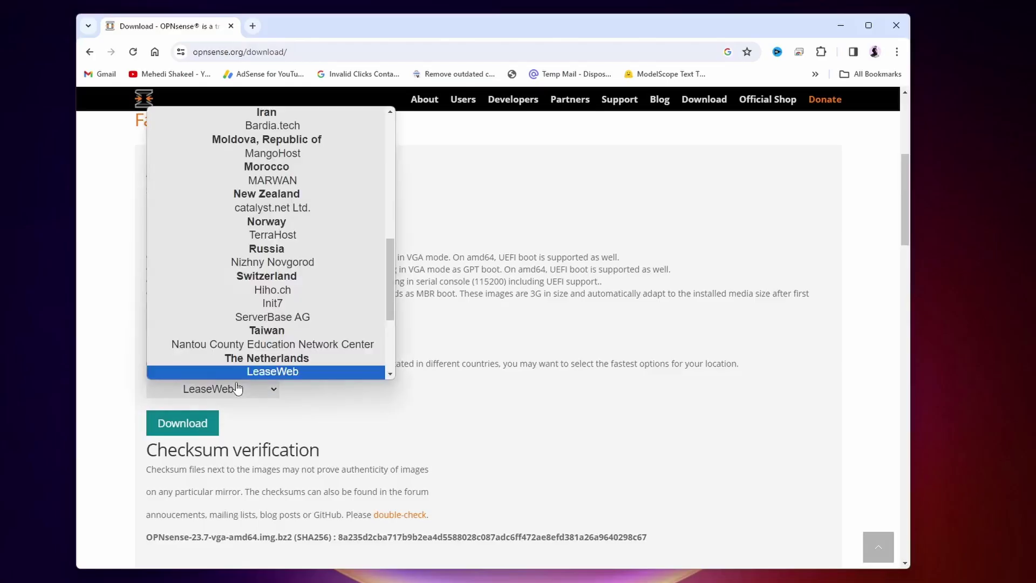
click(265, 371)
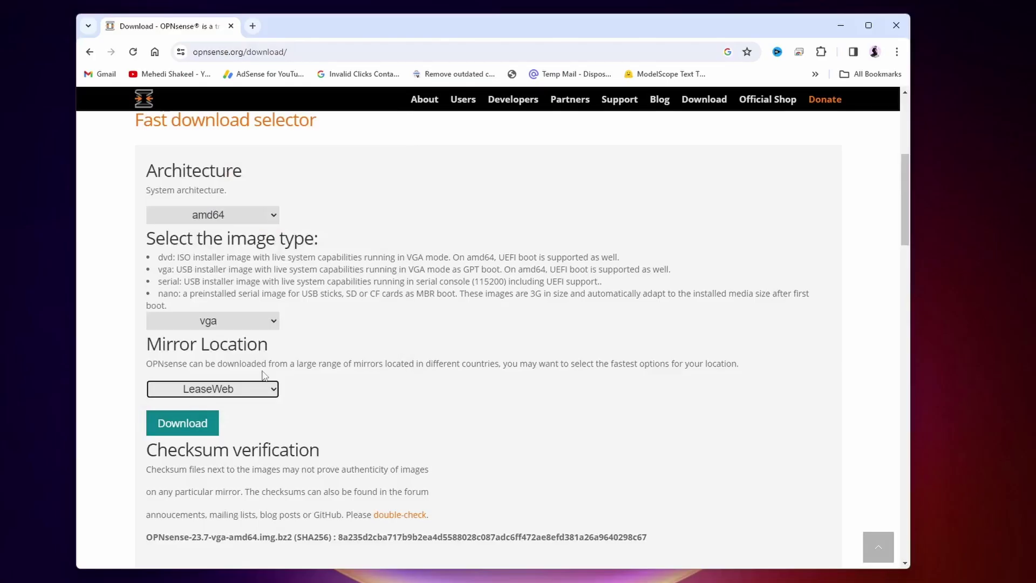
click(205, 427)
click(253, 26)
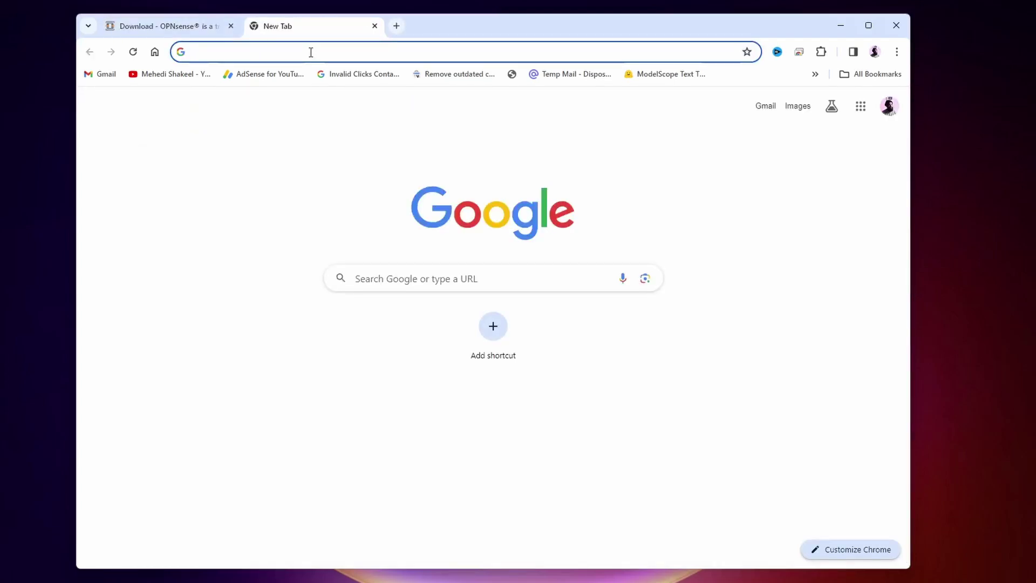
Step: Search 'rufush' and open the official Rufus site, scrolling to its downloads
text(rufush)
key(Return)
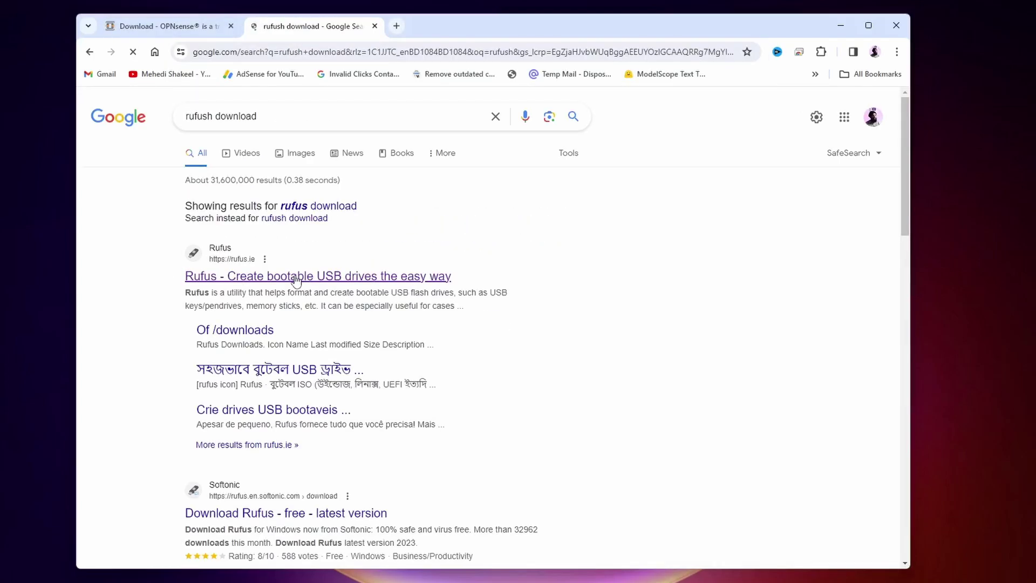
click(268, 279)
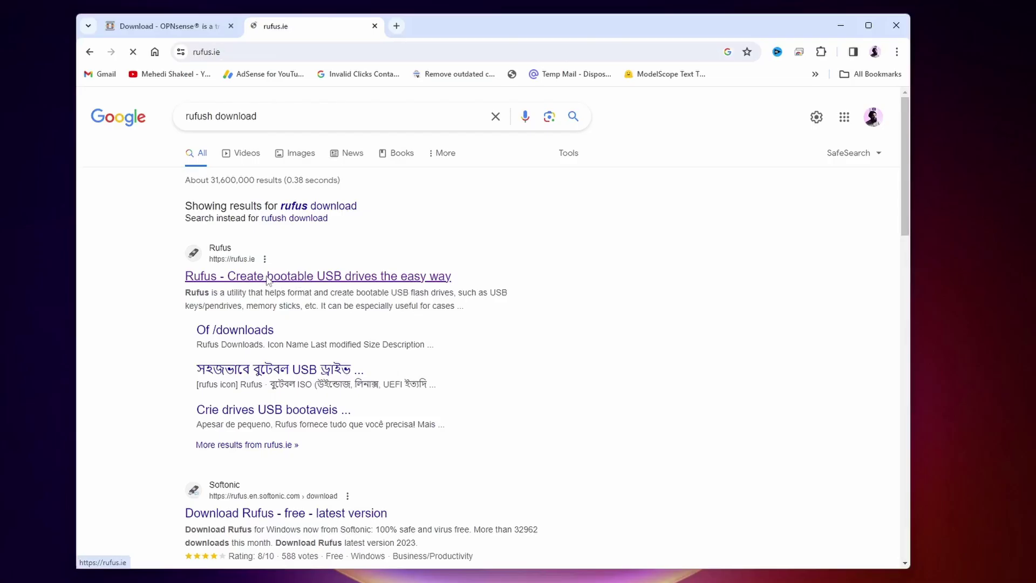
scroll(266, 275, down, 10)
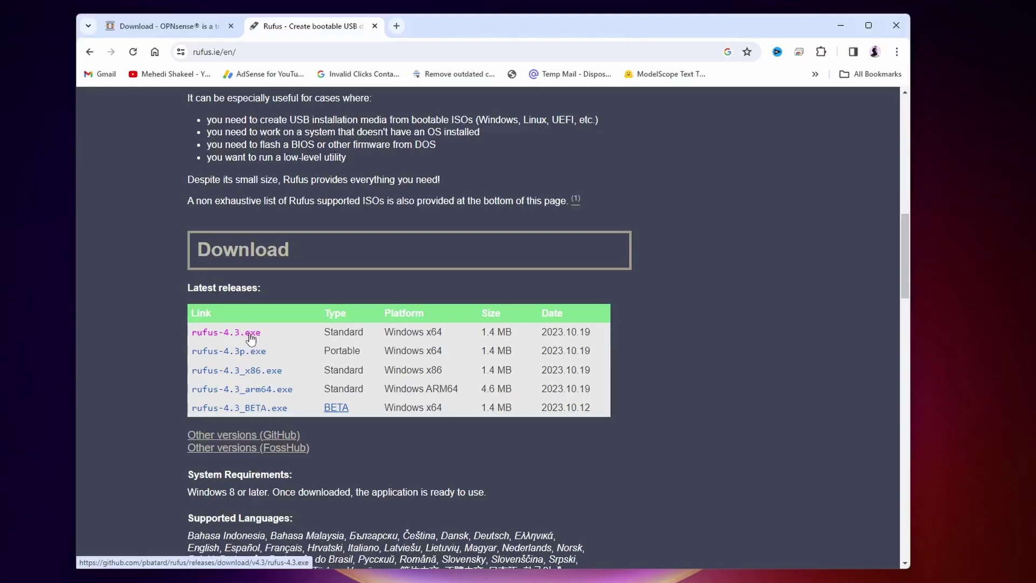
click(167, 26)
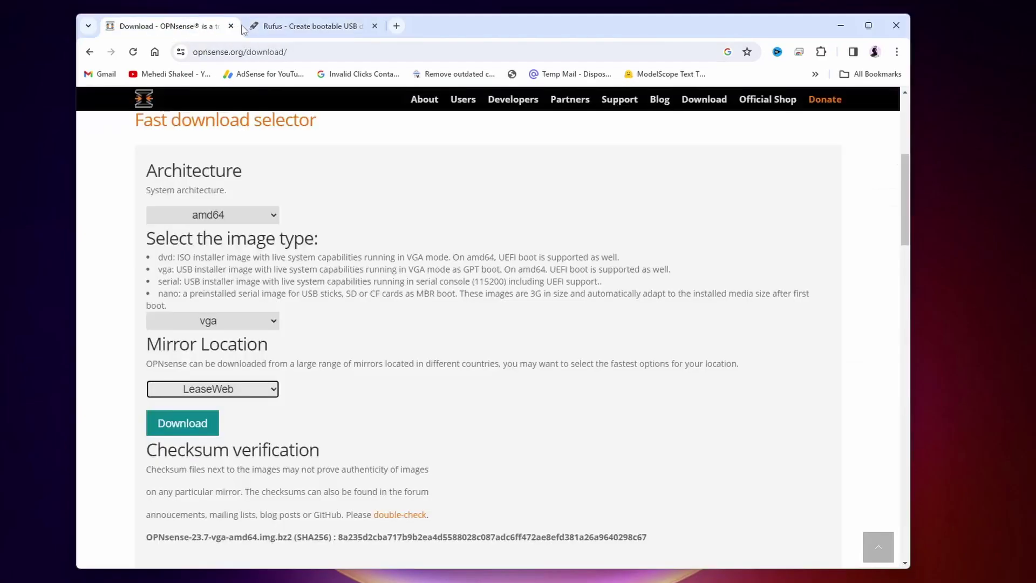
click(315, 27)
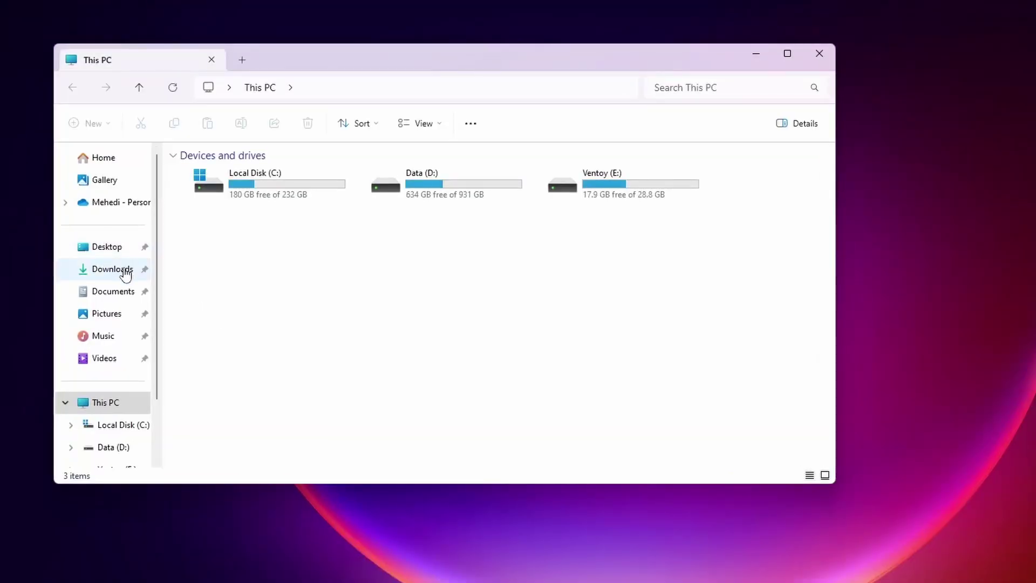
Step: In Downloads, inspect the extracted OPNsense image folder, then return to the file list
click(124, 272)
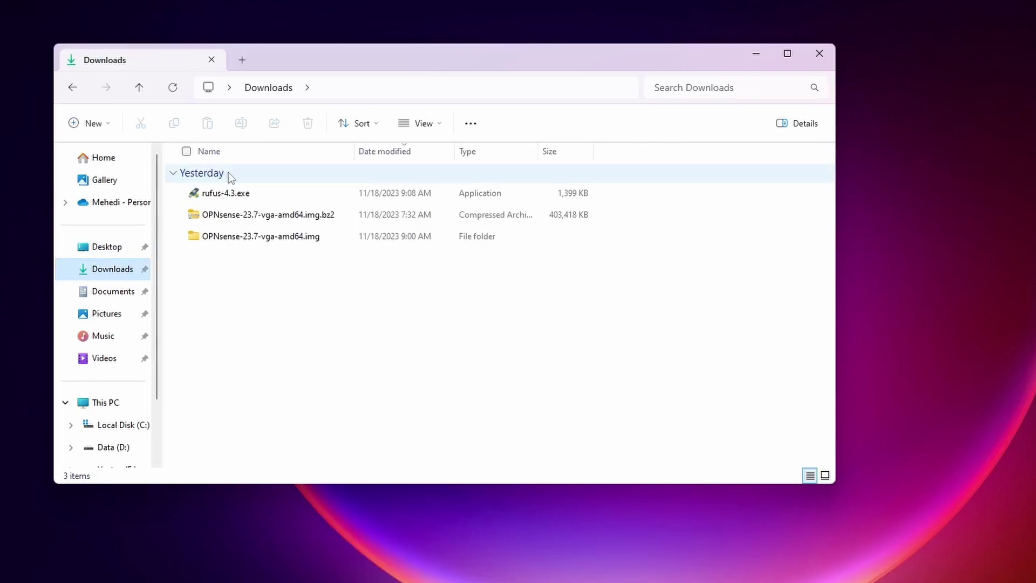
drag(300, 60, 394, 53)
click(449, 309)
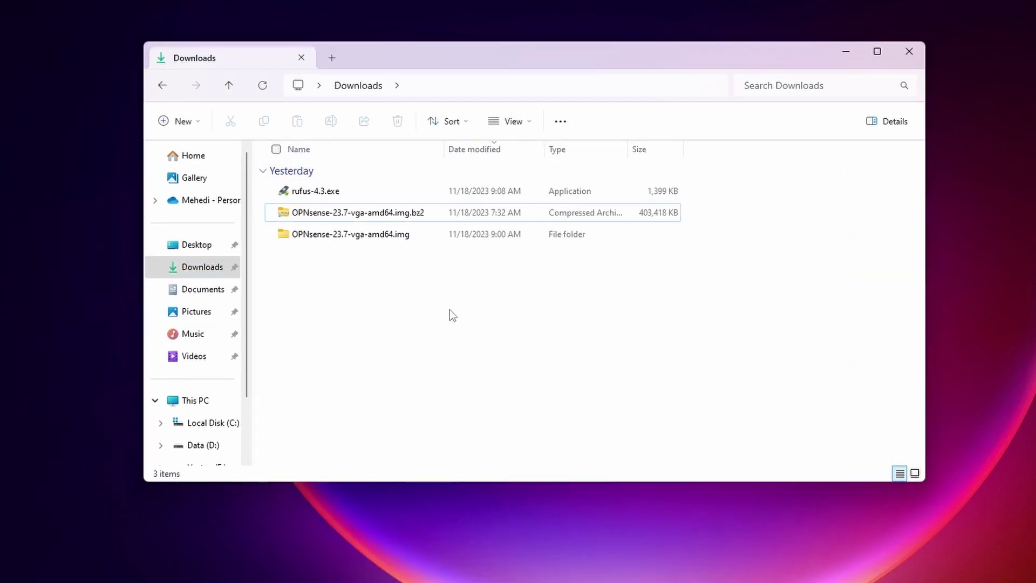
click(335, 217)
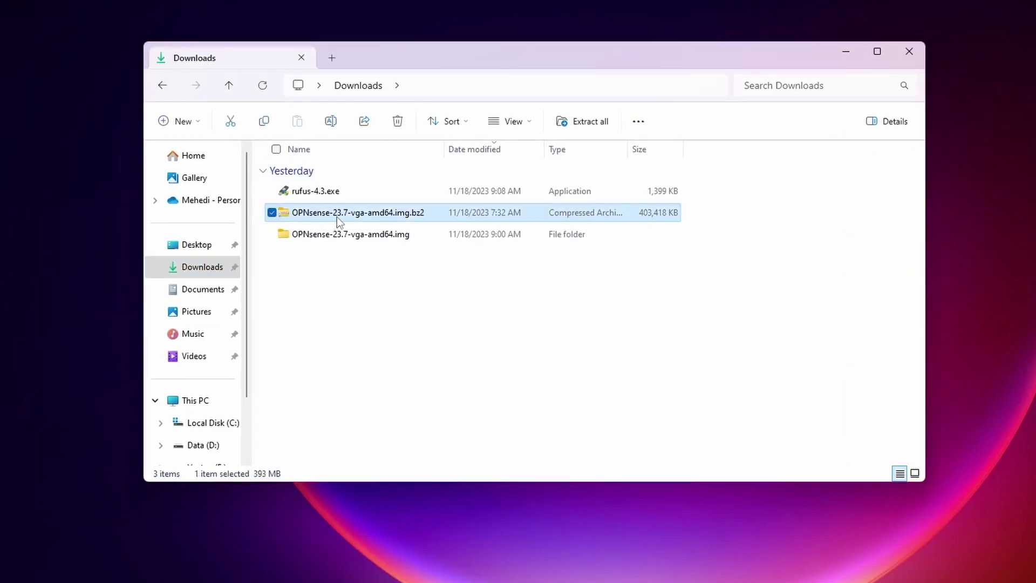
ctrl+click(392, 215)
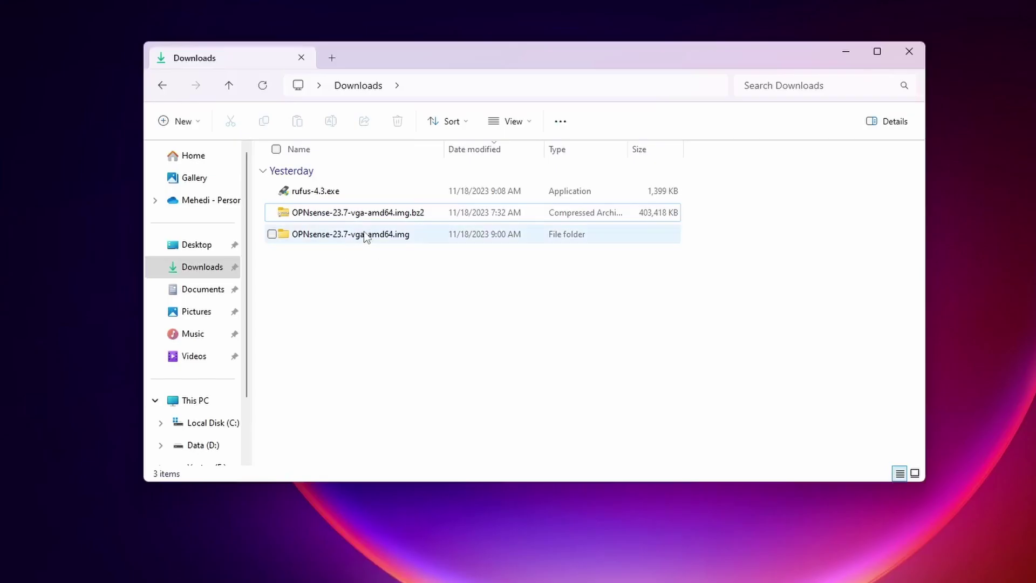
double_click(369, 239)
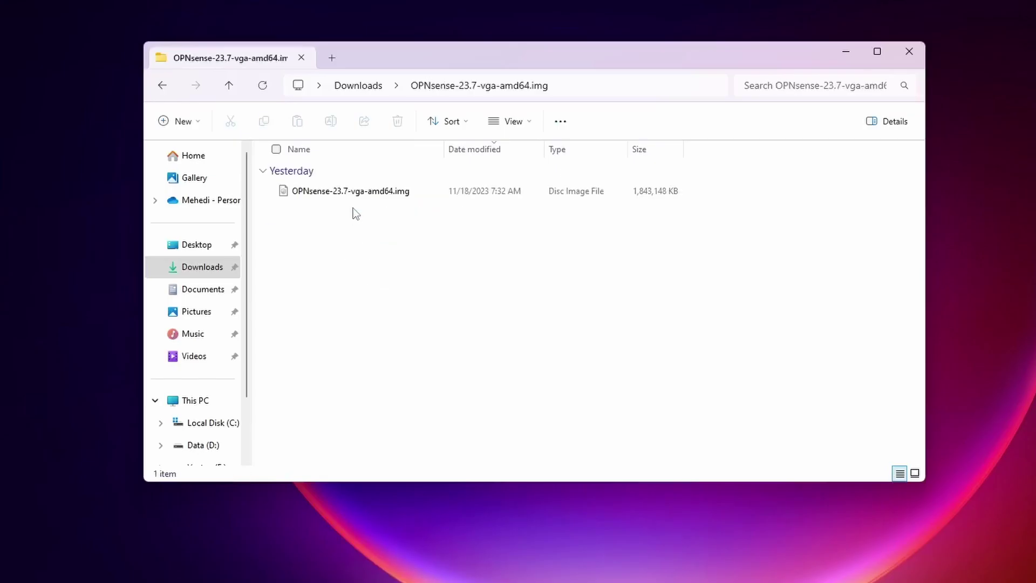
click(163, 85)
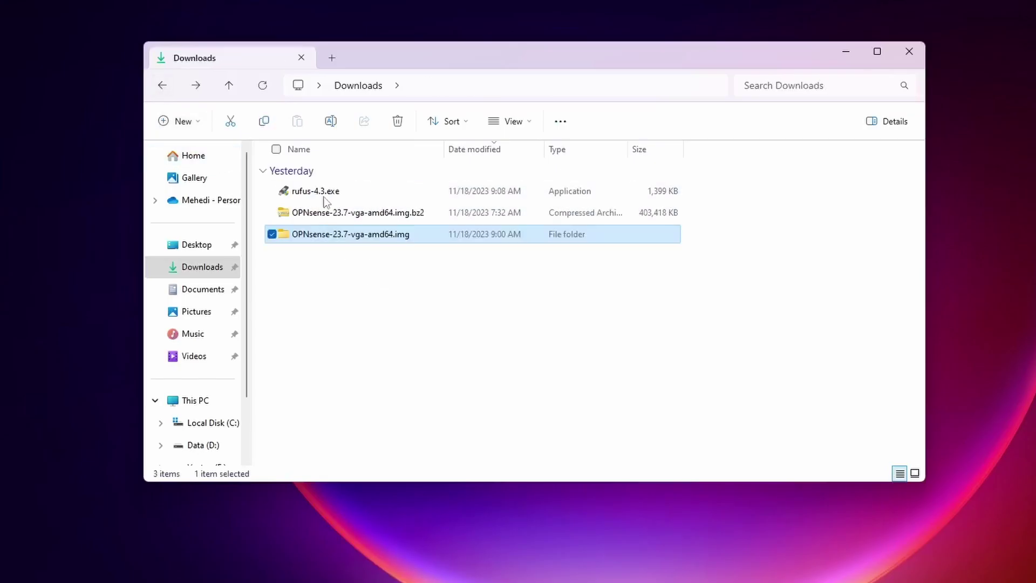
click(418, 314)
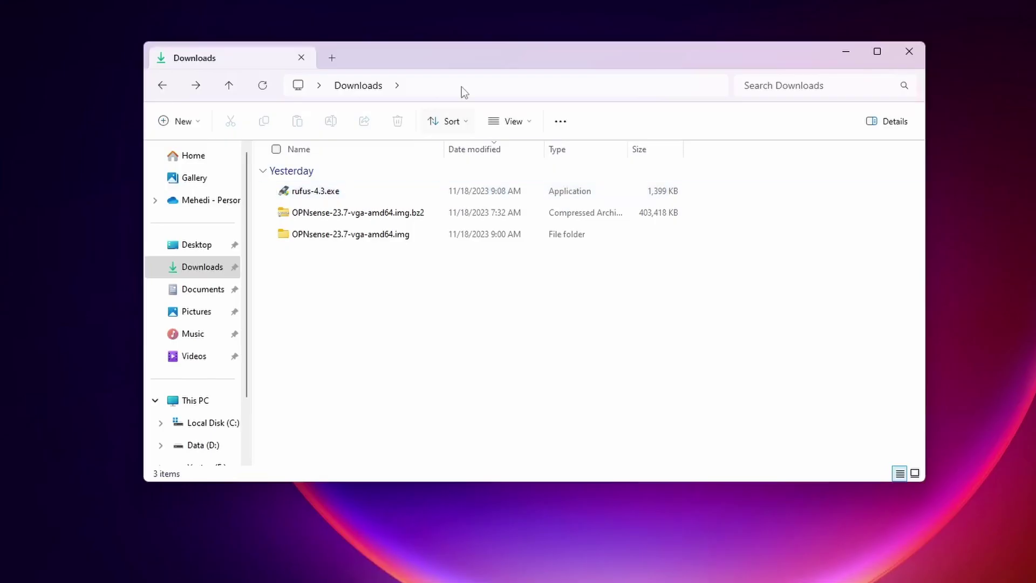
drag(465, 62, 573, 66)
Step: Launch Rufus 4.3 with the 32 GB NEW VOLUME (E:) drive and OPNsense-23.7-vga-amd64.img selected
double_click(486, 196)
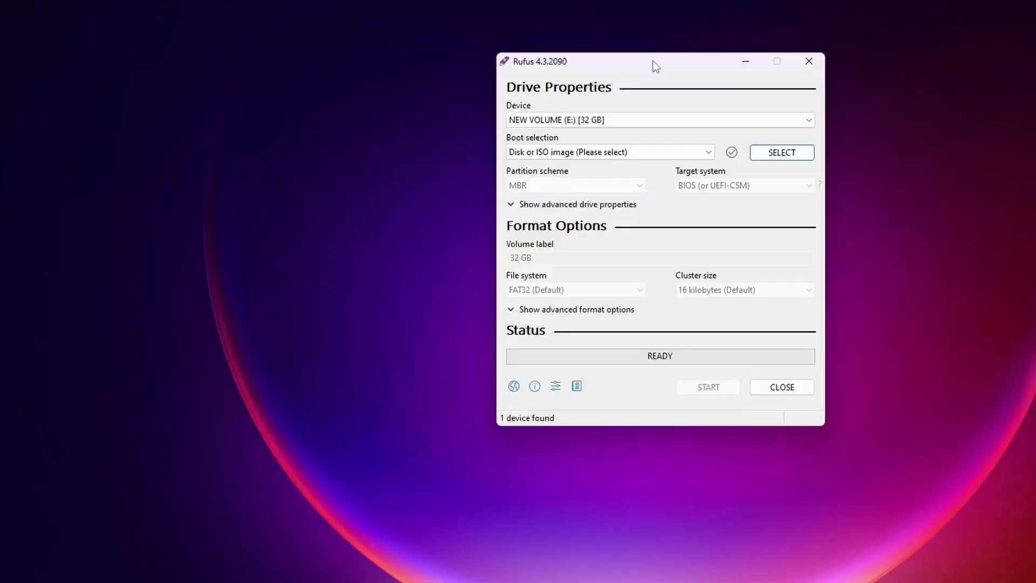
click(631, 120)
click(575, 134)
click(783, 153)
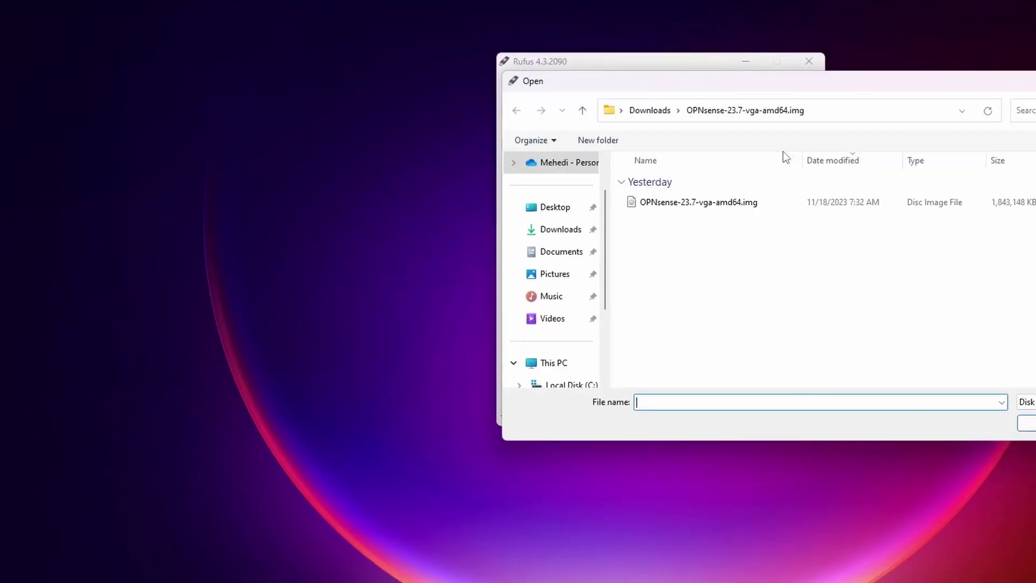
click(716, 205)
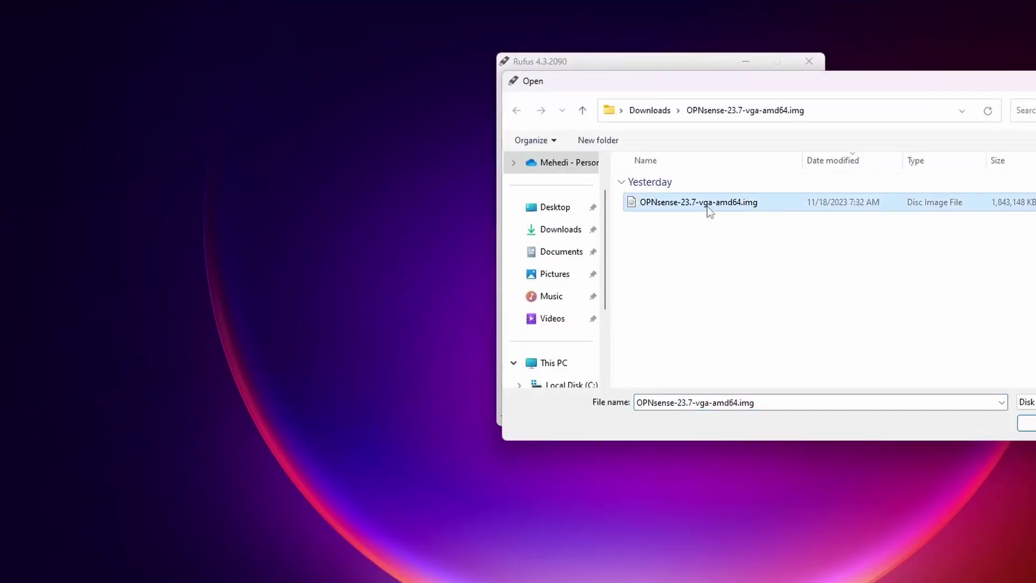
key(Return)
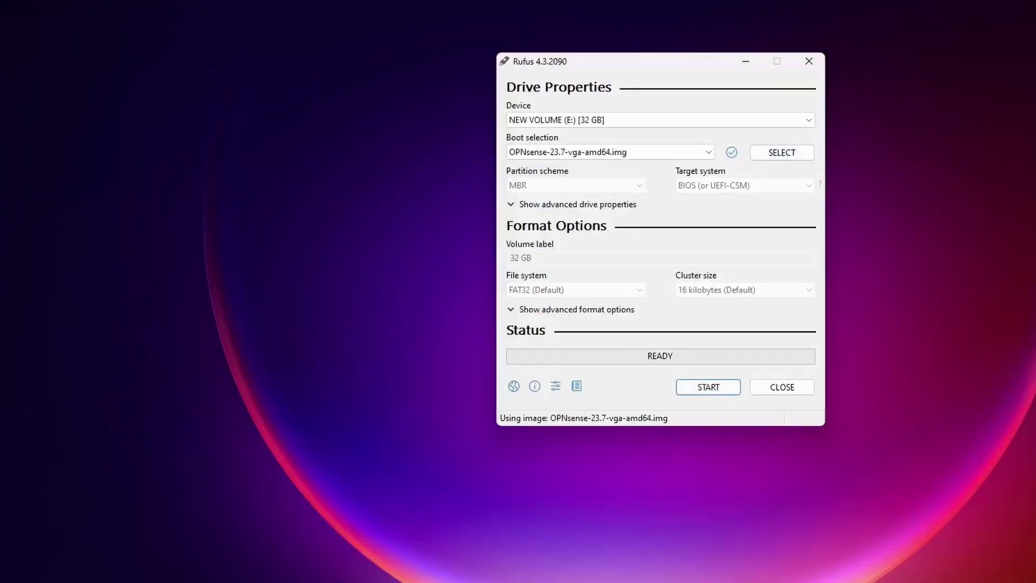
Step: Write the image after accepting the data-destruction warning, then close Rufus
click(709, 387)
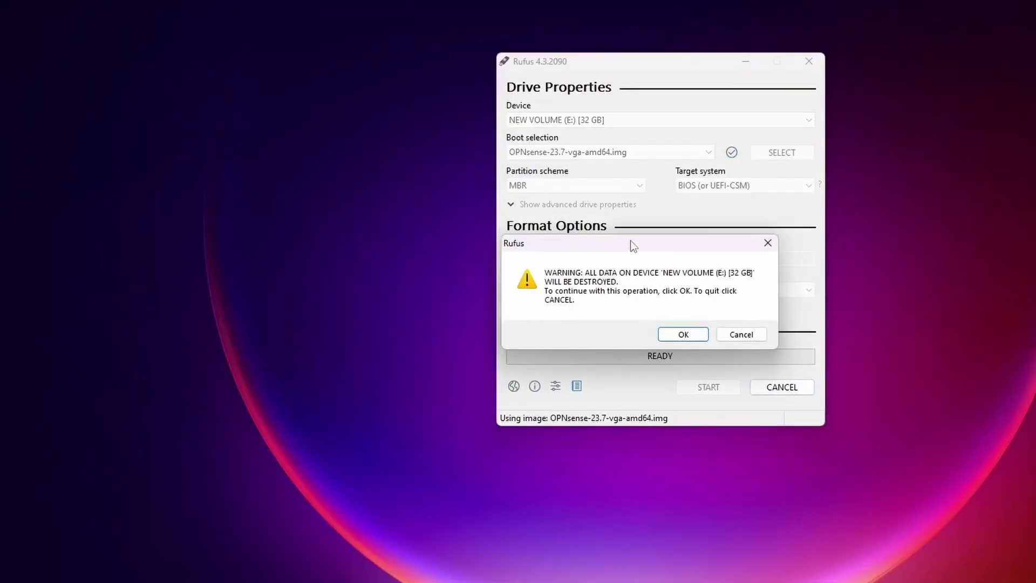
mouse_move(636, 245)
mouse_down()
mouse_move(659, 248)
mouse_move(647, 238)
mouse_up()
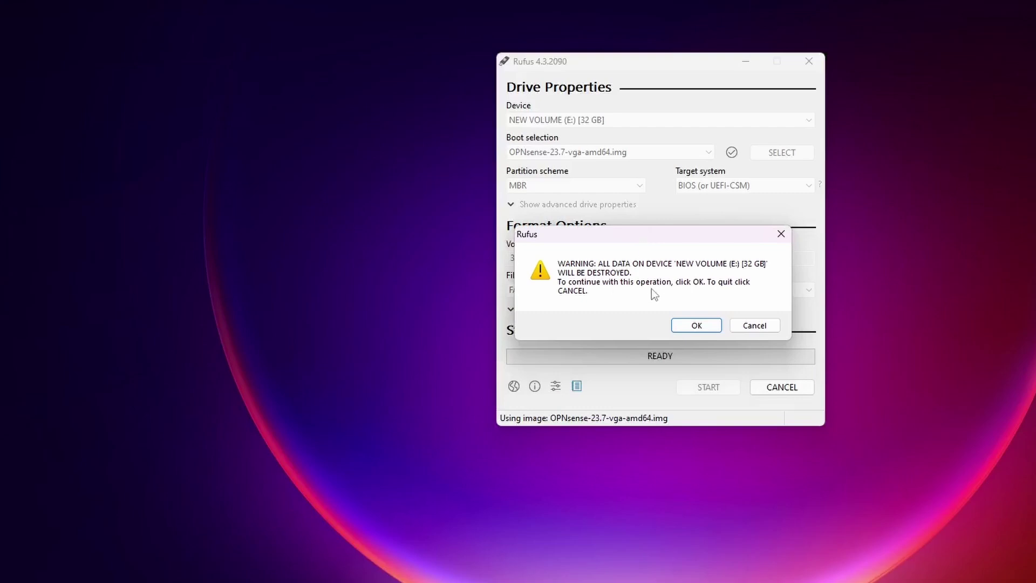
click(696, 324)
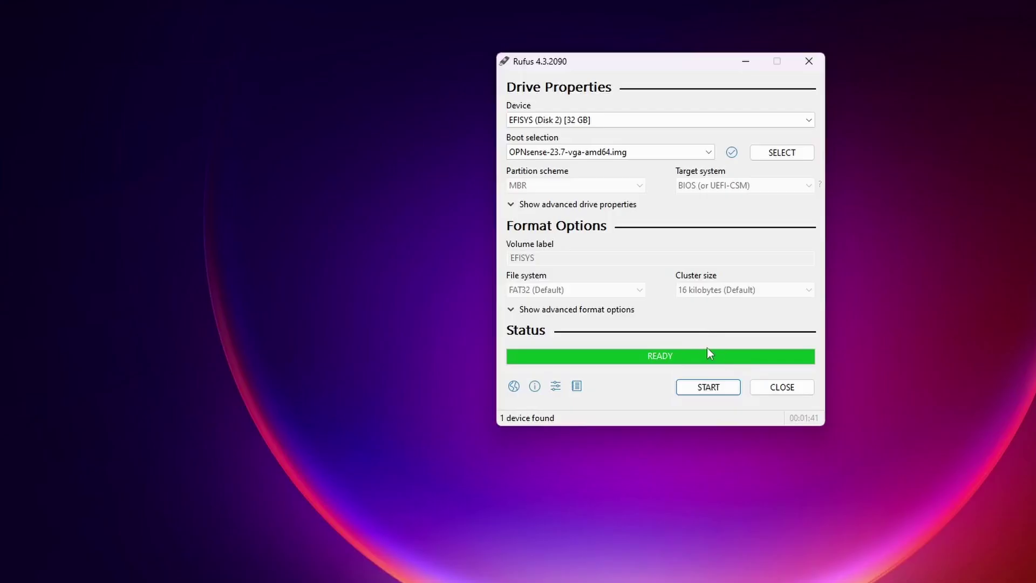
click(790, 389)
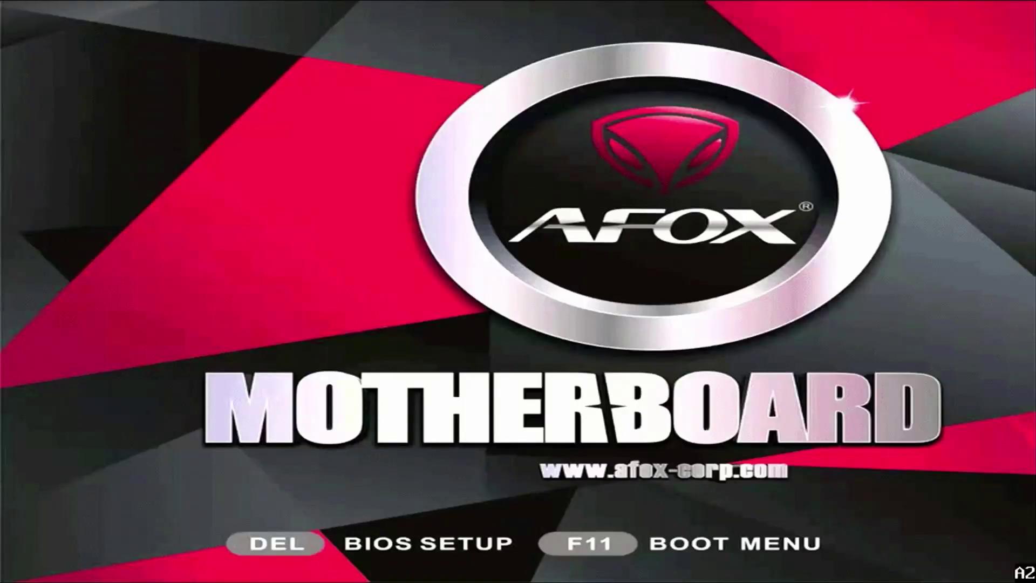
Step: From the F11 boot menu, boot 'UEFI: USB3.0 FLASH DRIVE PMAP'
key(F11)
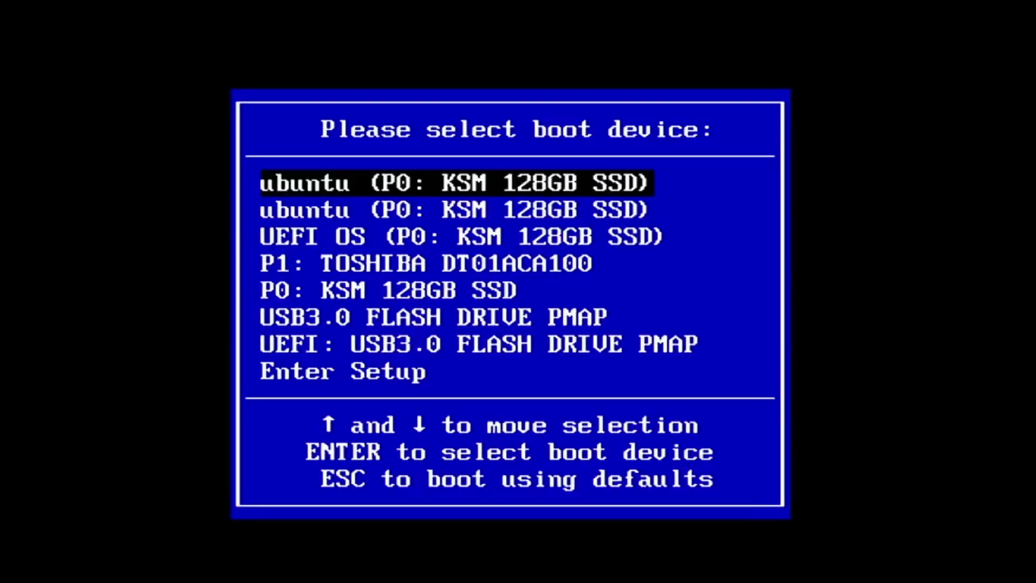
key(Down)
key(Down)
key(Down)
key(Down)
key(Down)
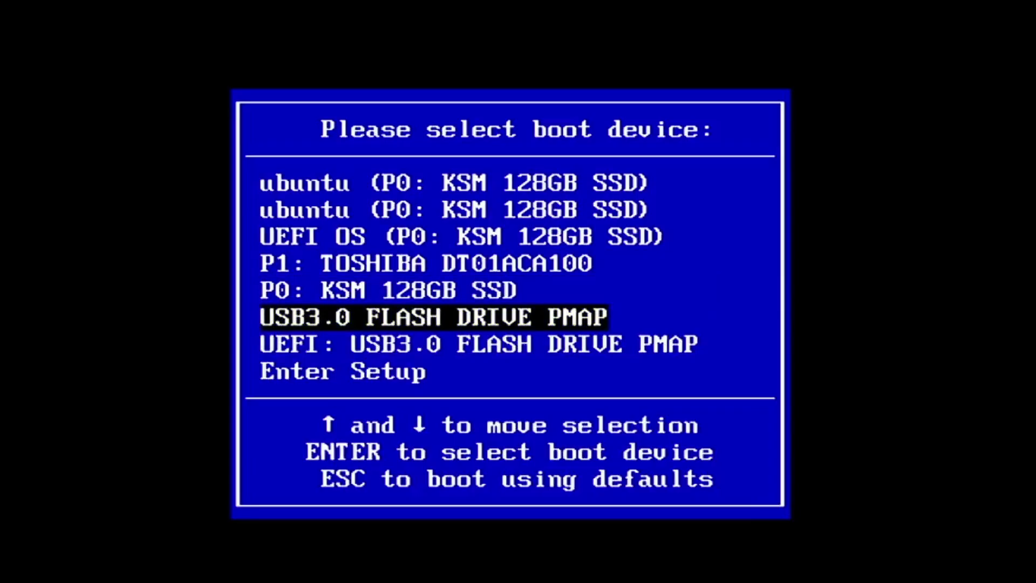
key(Down)
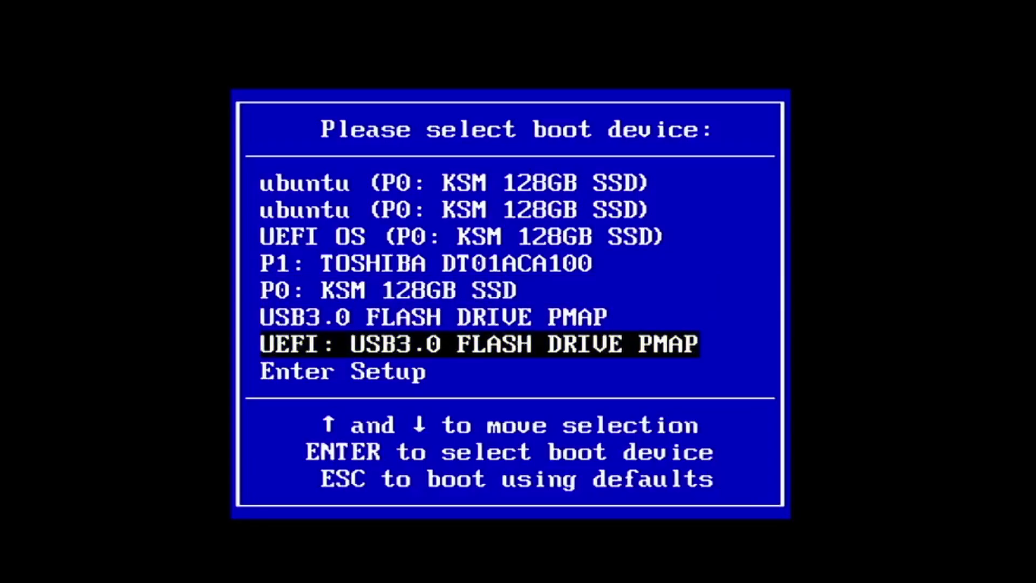
key(Return)
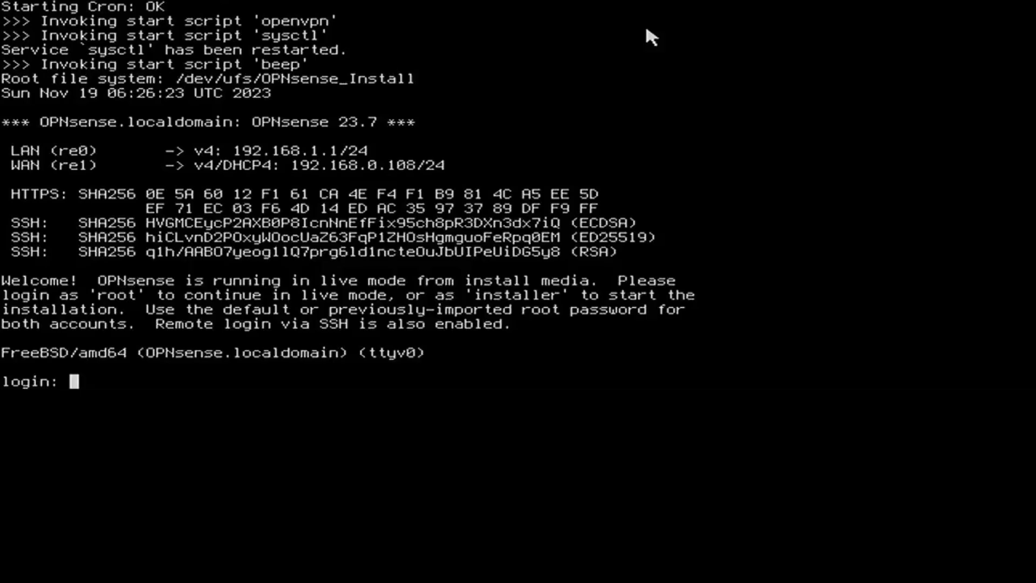
Step: Log in to the console as 'installer' with the default password
text(installer)
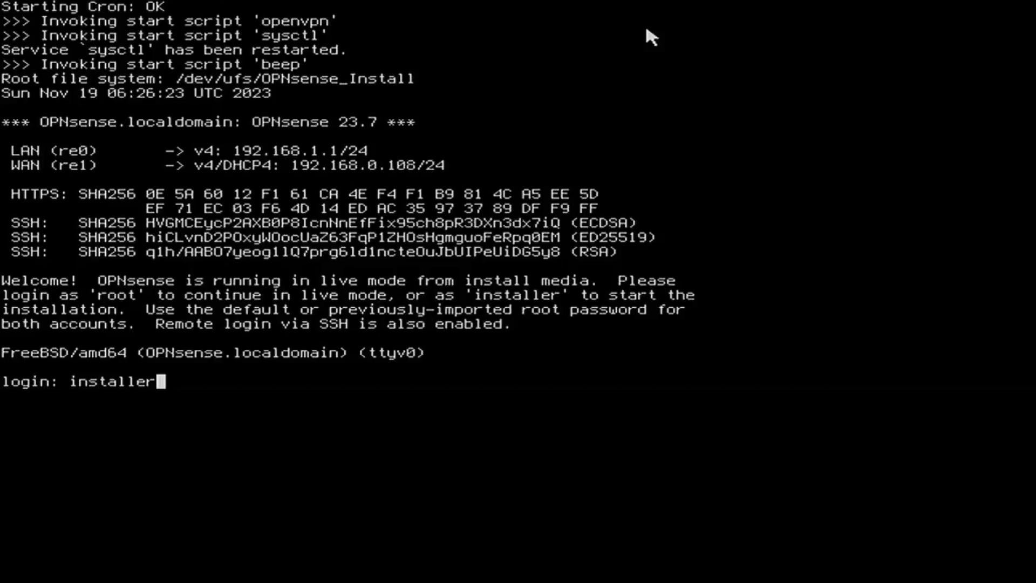
key(Return)
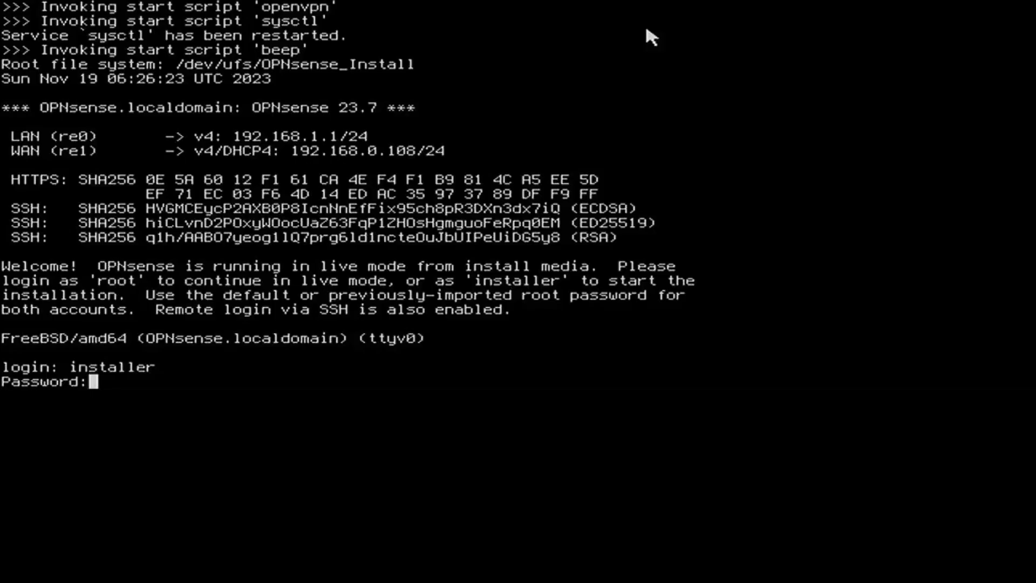
key(Return)
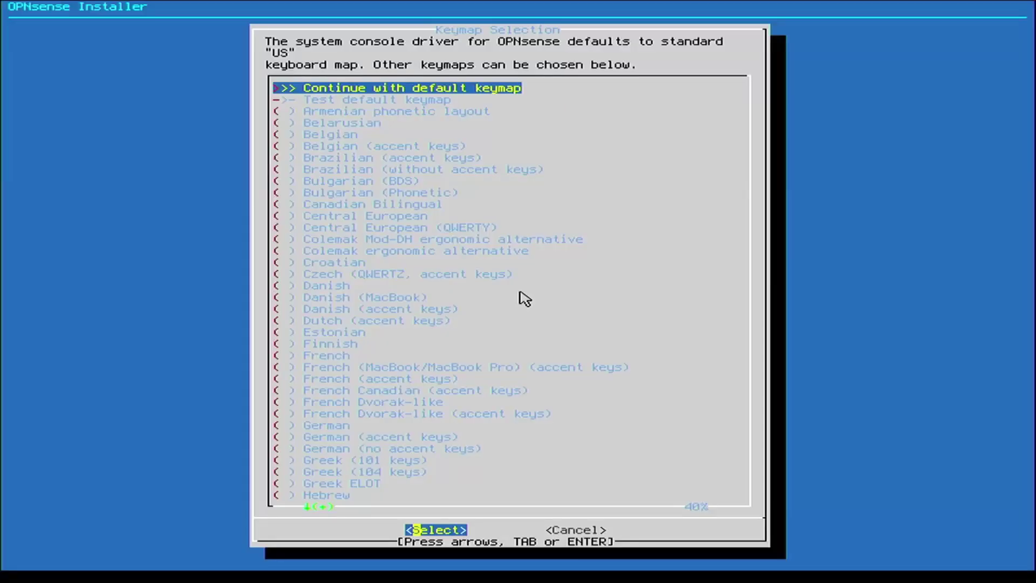
Step: Choose 'Continue with default keymap' to keep the US layout
key(Down)
key(Down)
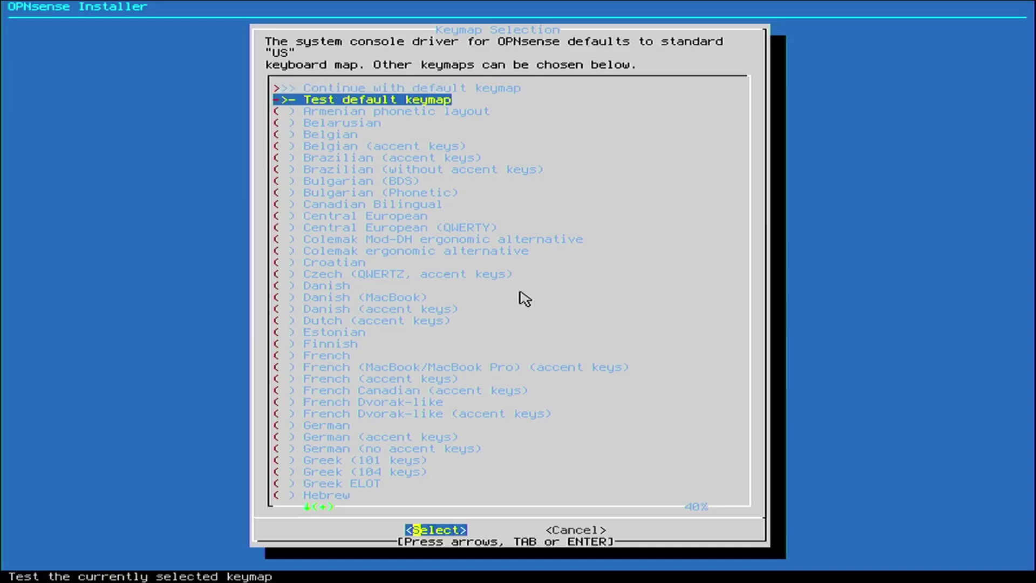
key(Up)
key(Up)
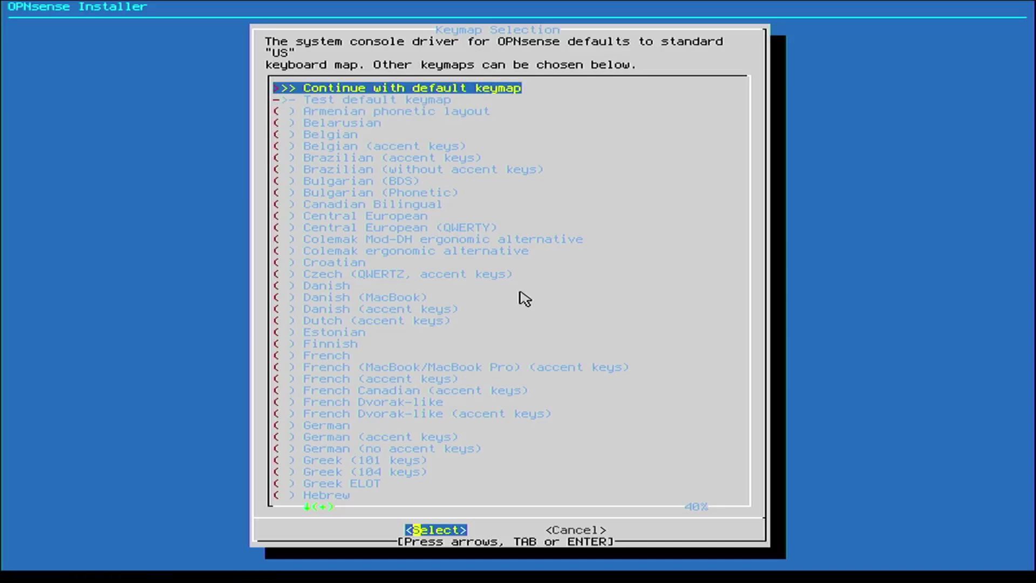
key(Return)
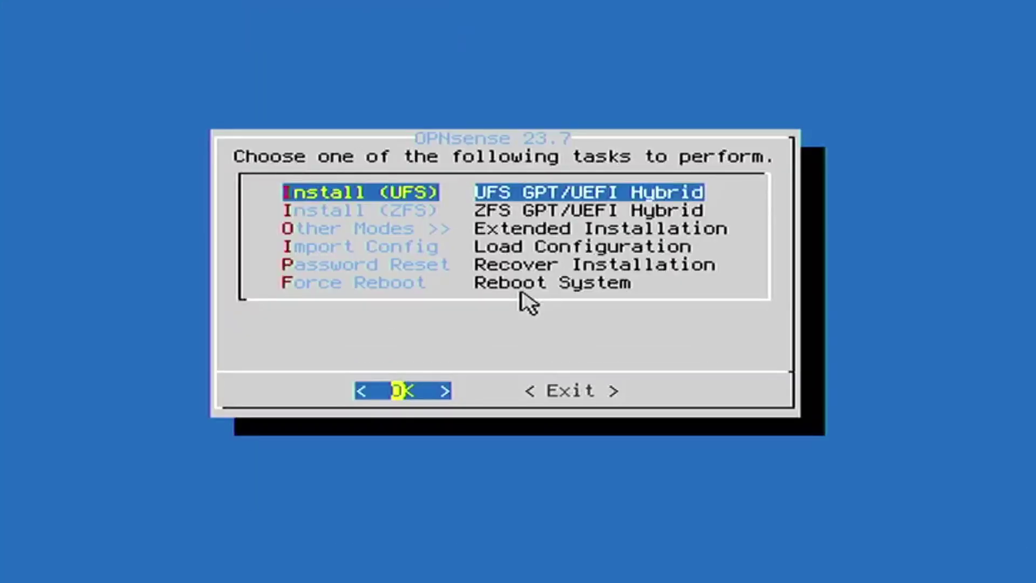
Step: Select 'Install (UFS)' from the installer task menu
key(Down)
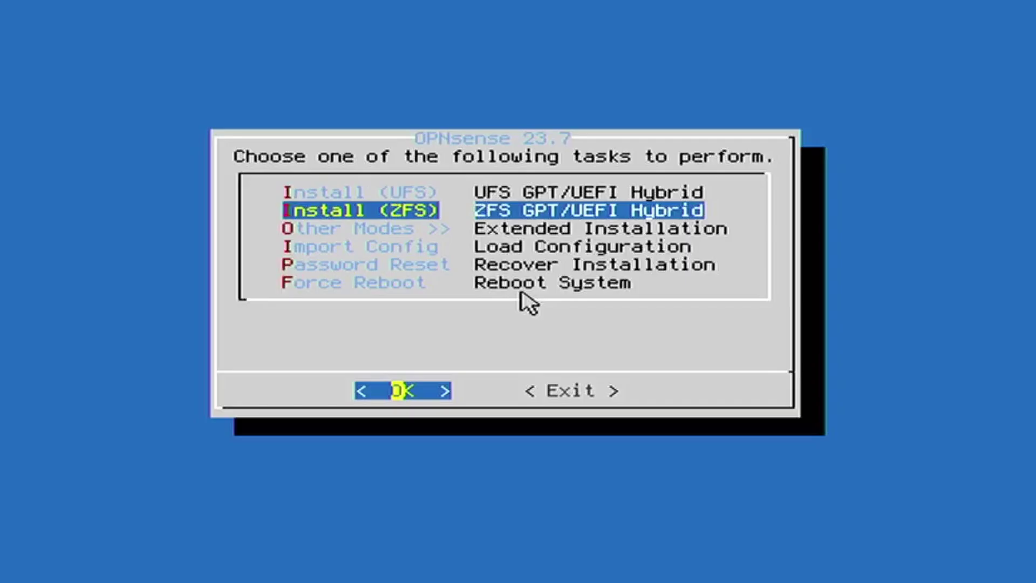
key(Down)
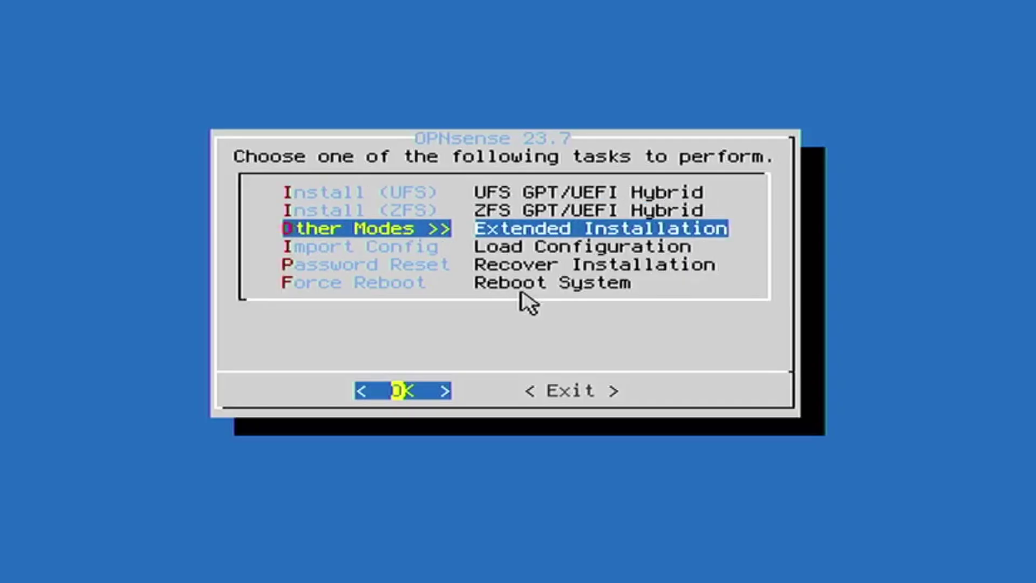
key(Up)
key(Up)
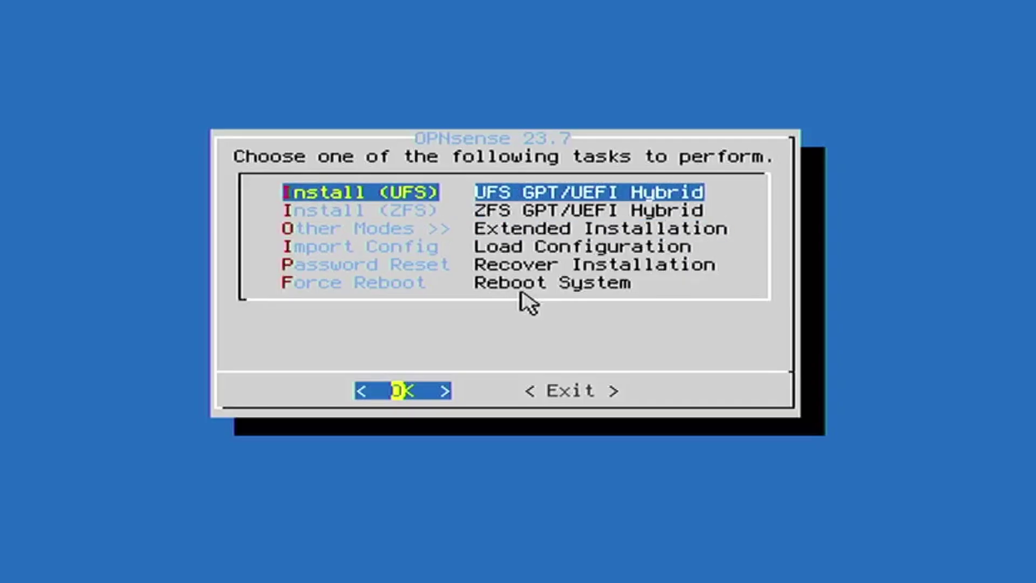
key(Return)
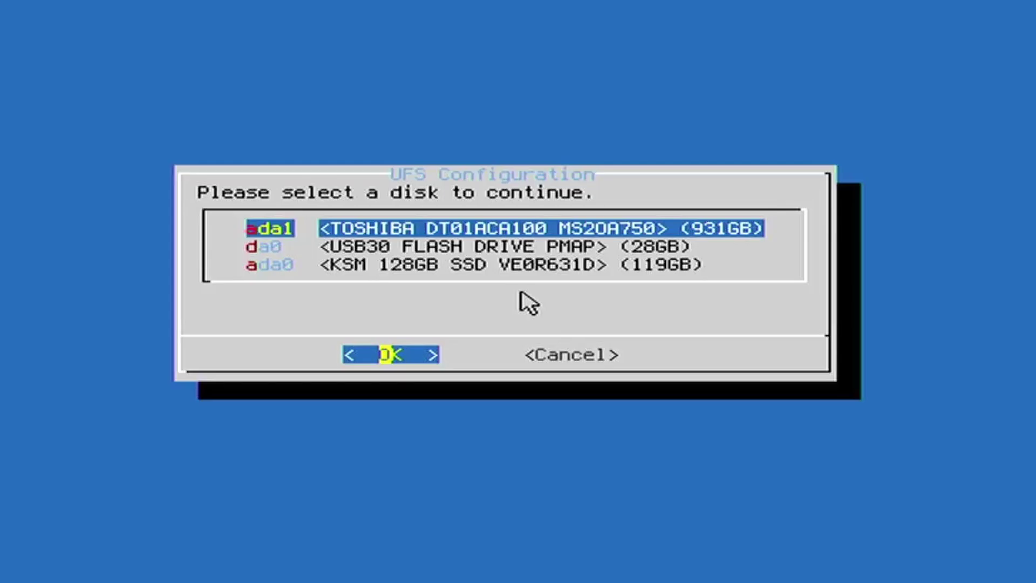
Step: Install to ada0 (KSM 128GB SSD) with 8GB swap, confirming the disk wipe
key(Down)
key(Down)
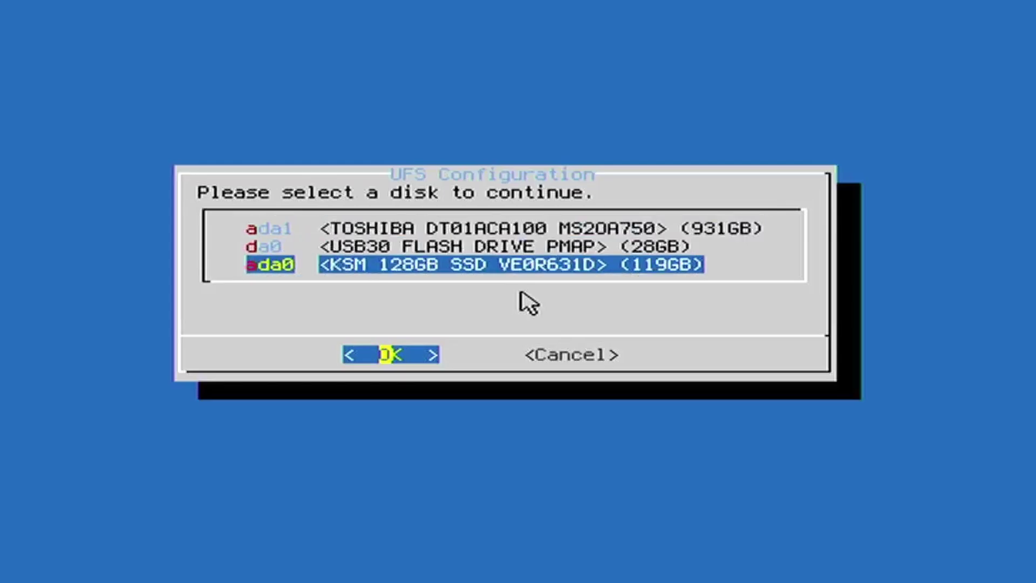
key(Return)
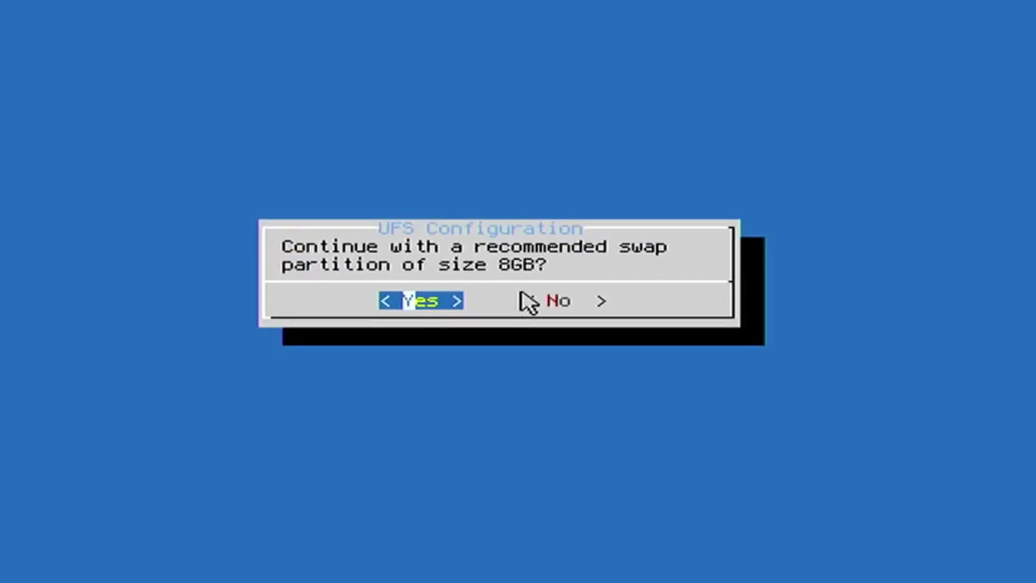
key(Return)
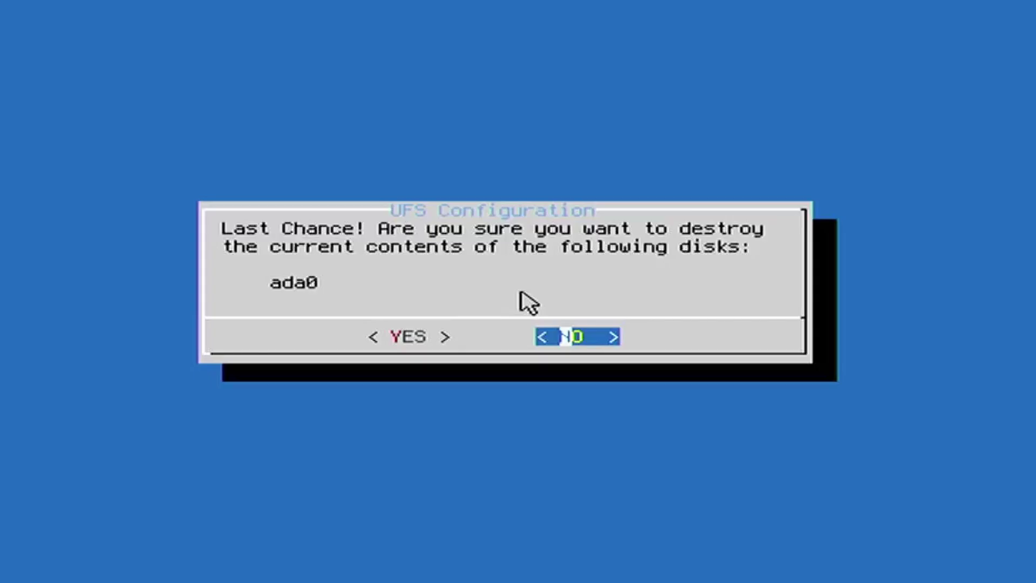
key(Left)
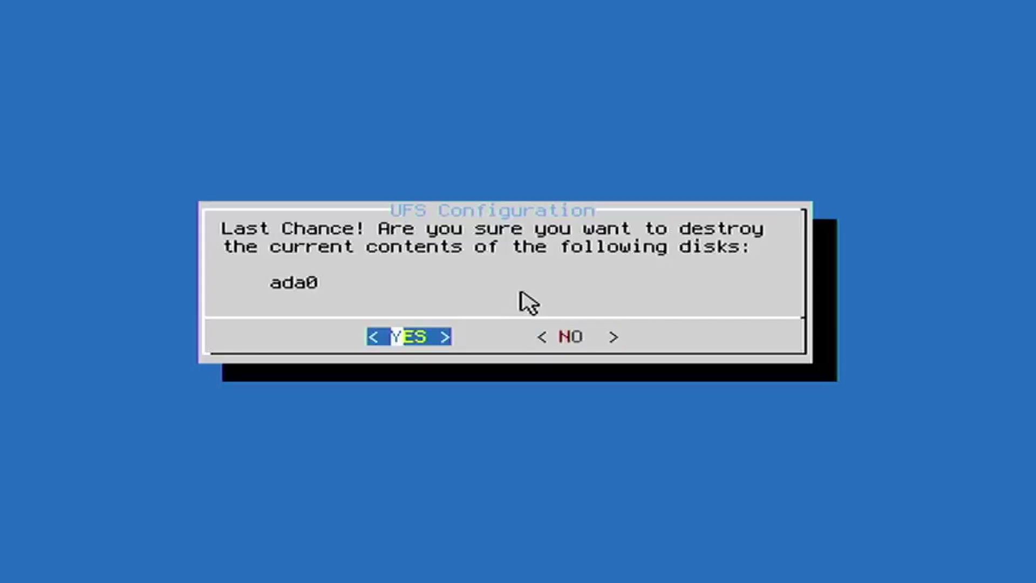
key(Return)
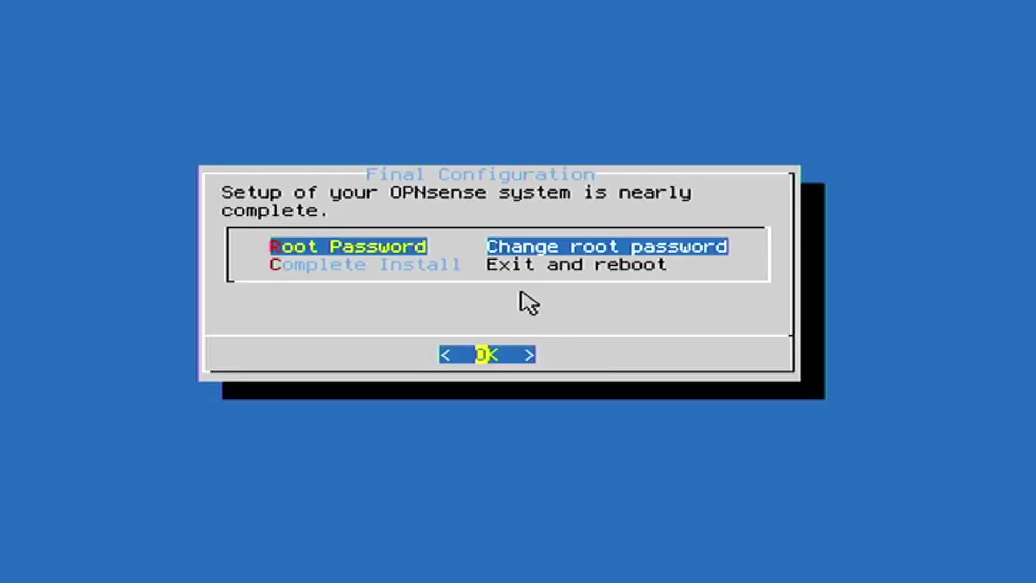
Step: Set and confirm a new root password, then choose Complete Install to reboot
key(Return)
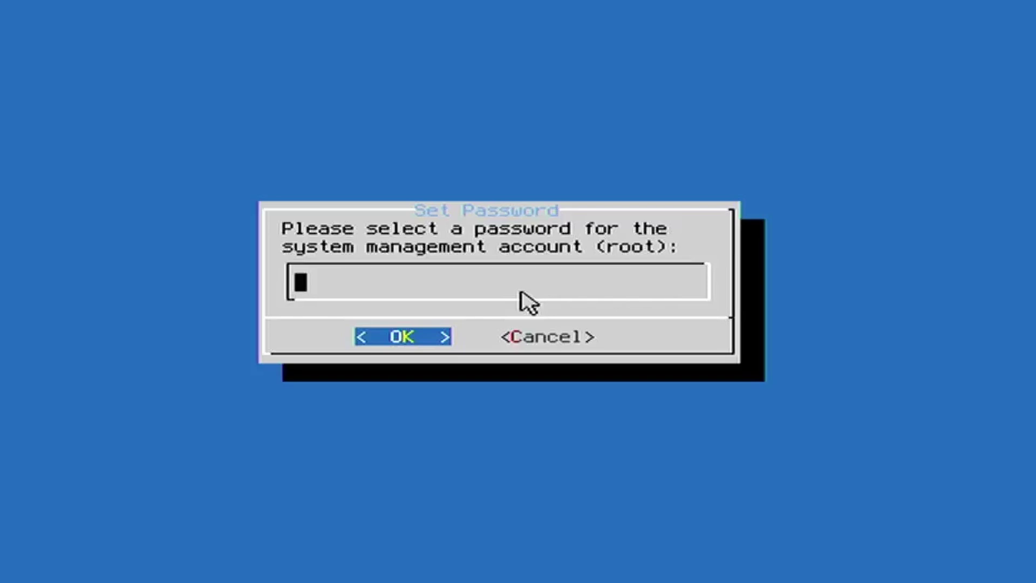
text(*******)
key(Return)
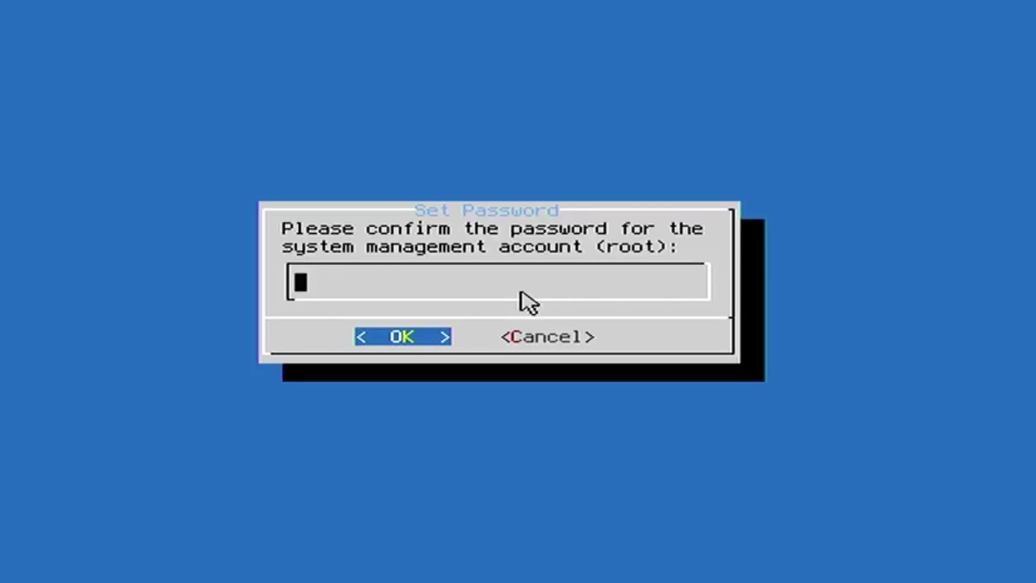
text(*******)
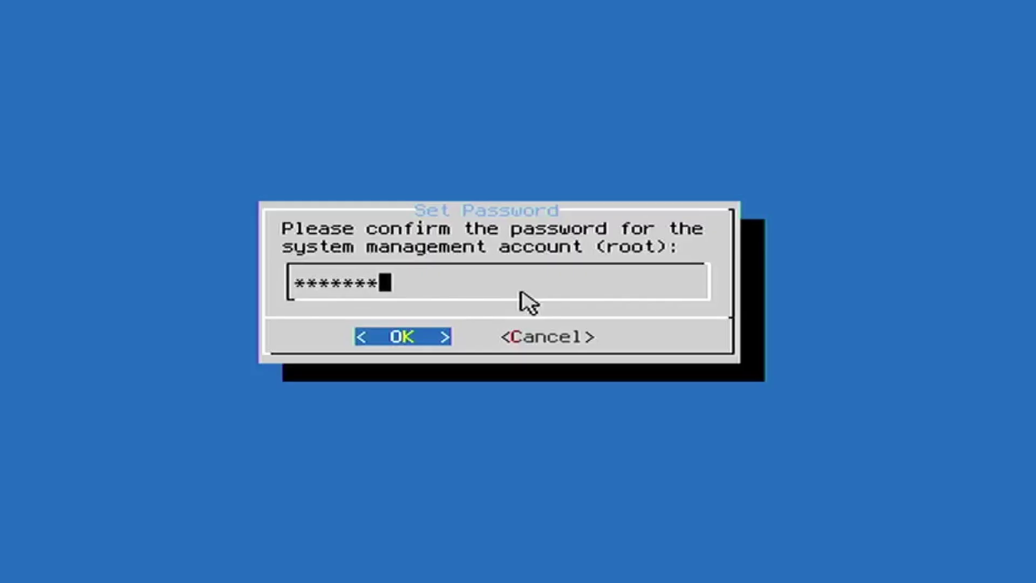
key(Return)
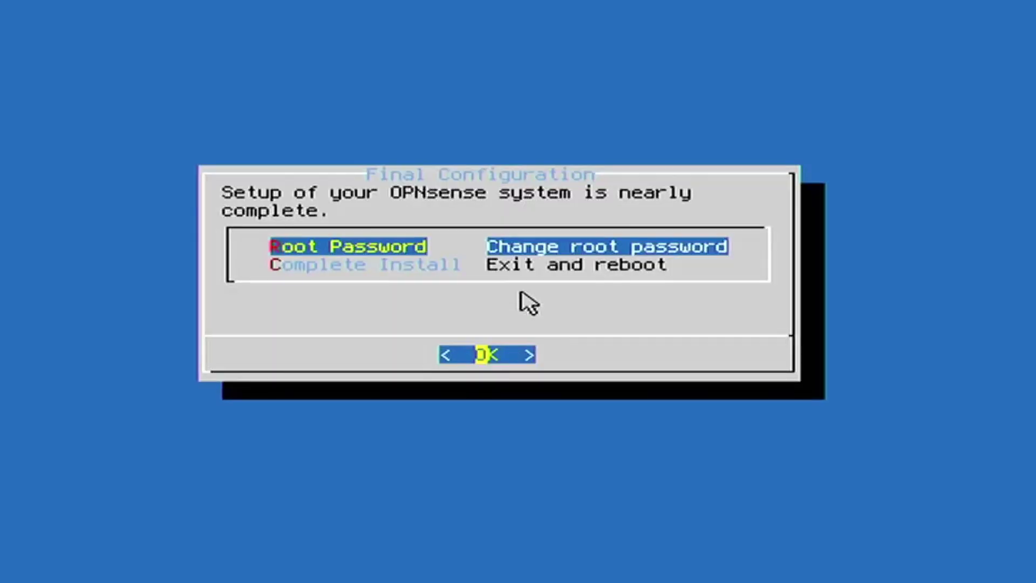
key(Down)
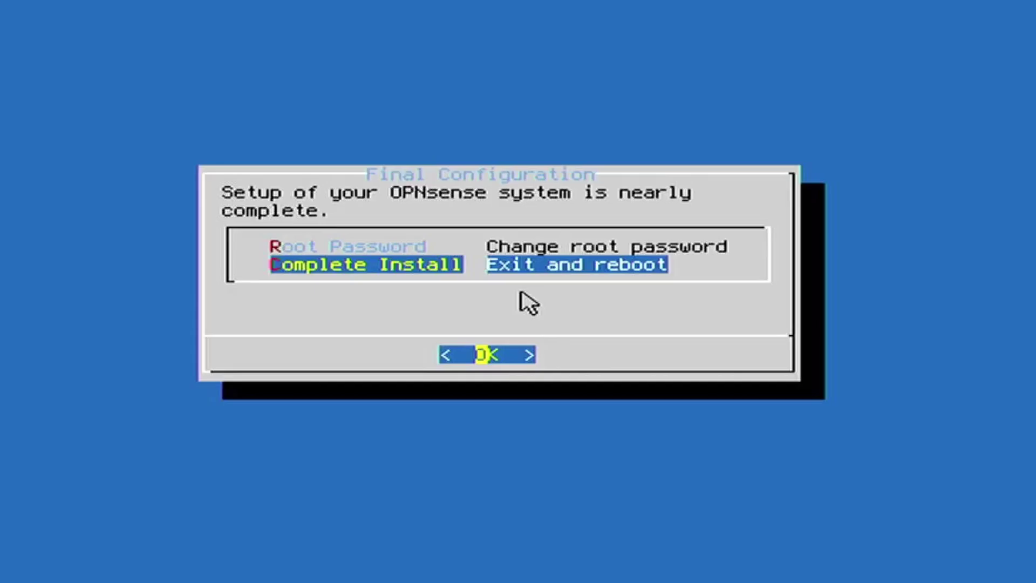
key(Return)
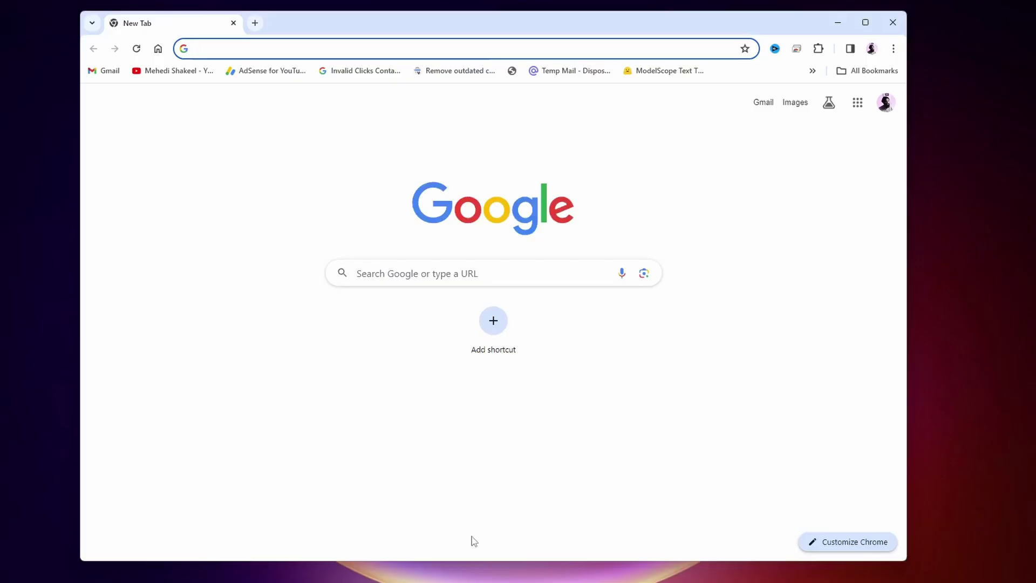
Step: Browse to 192.168.0.108 and proceed past the privacy warning to the OPNsense login page
text(192)
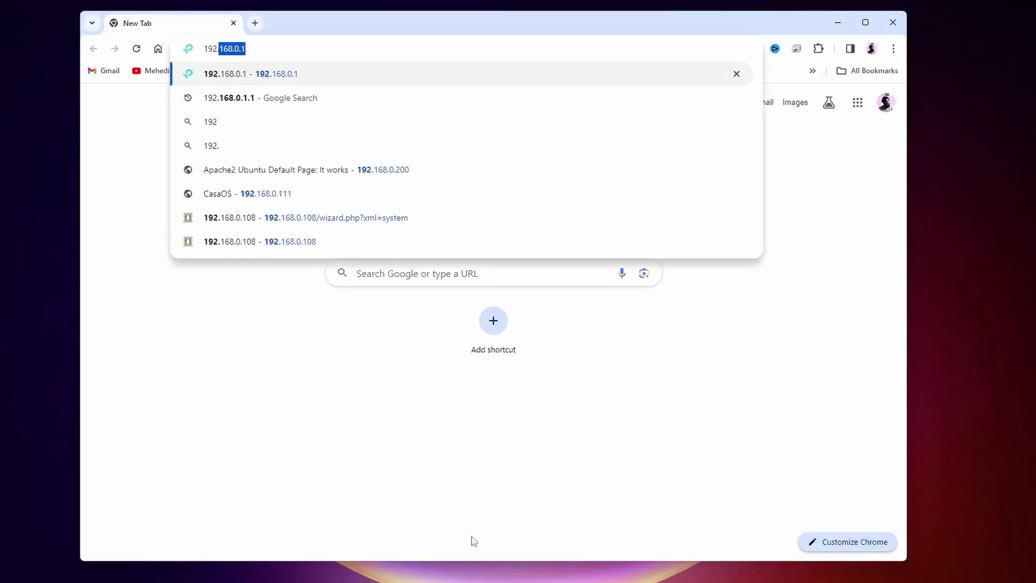
text(.168.0.10)
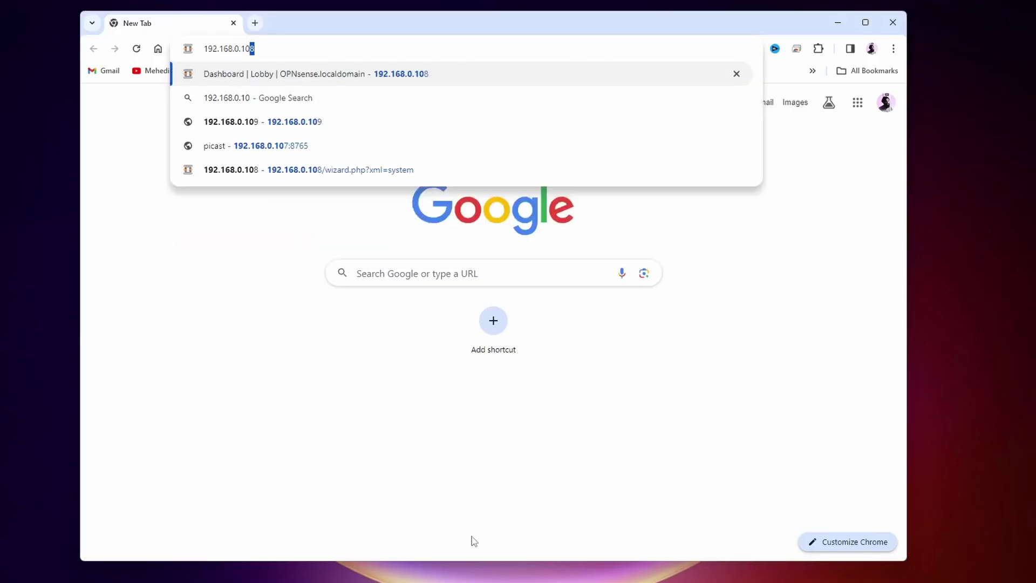
text(8)
key(Return)
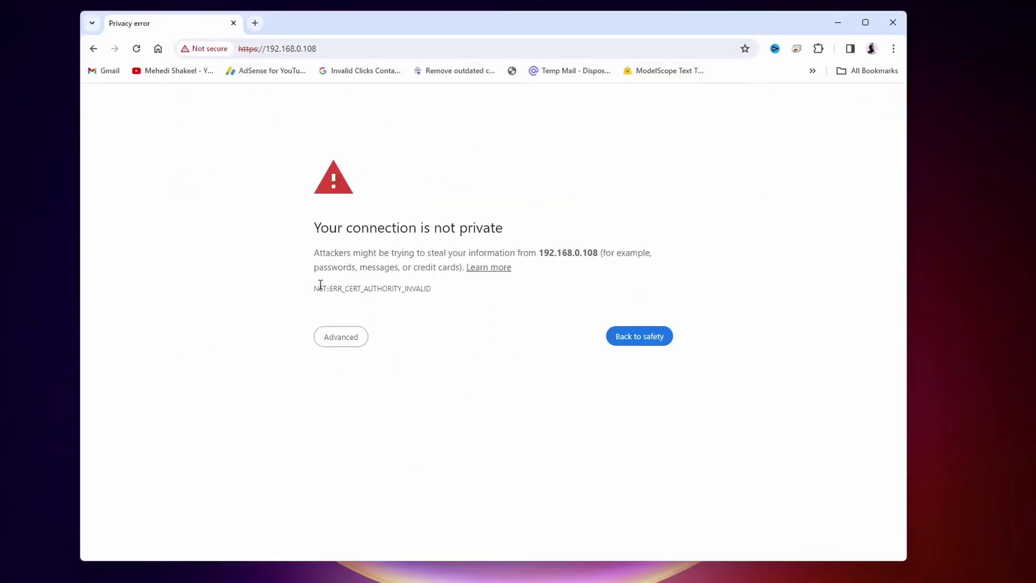
click(351, 348)
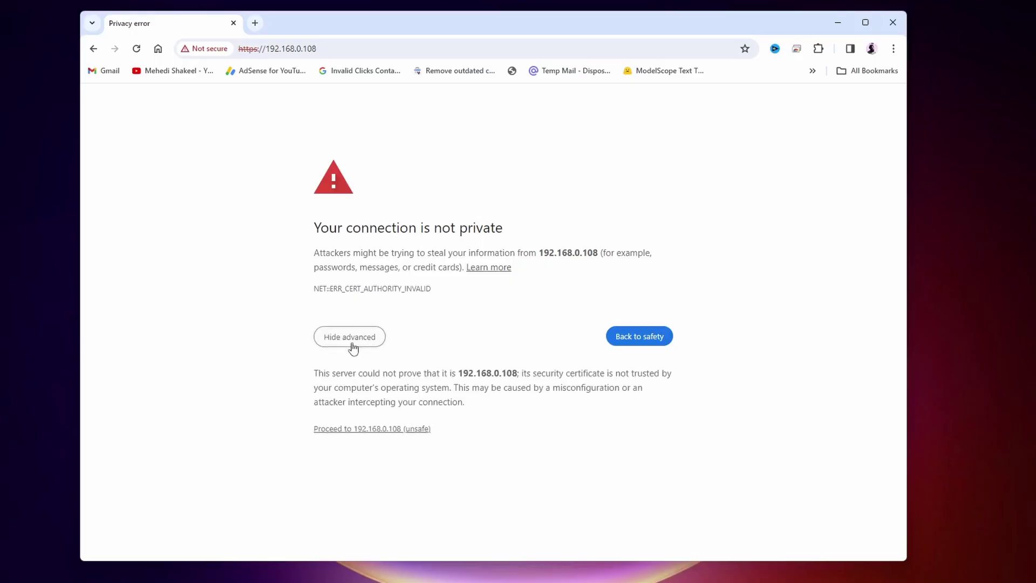
click(402, 430)
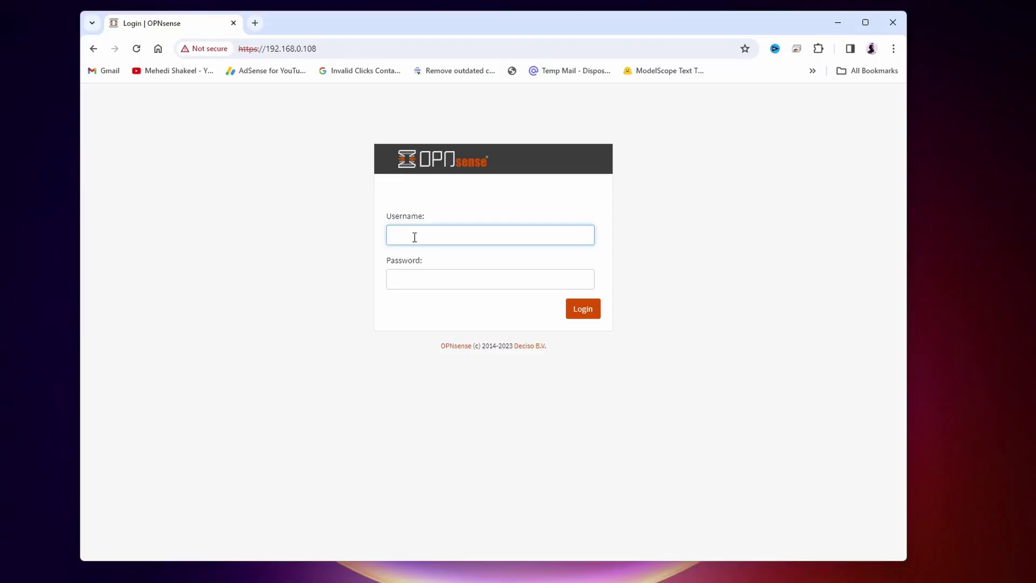
Step: Log in to the OPNsense web GUI with username root and the root password
text(root)
click(404, 280)
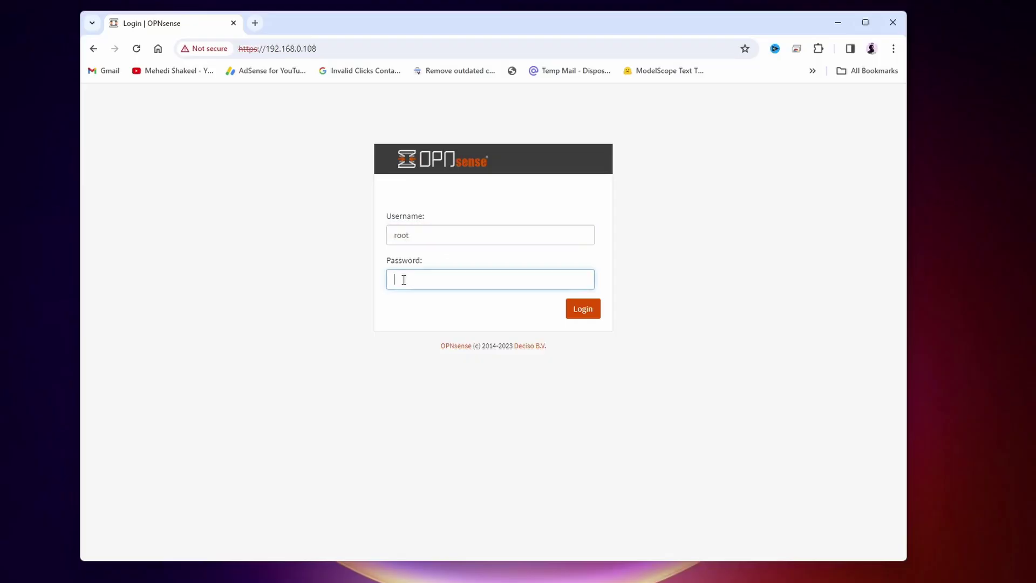
text(opnsense)
click(582, 308)
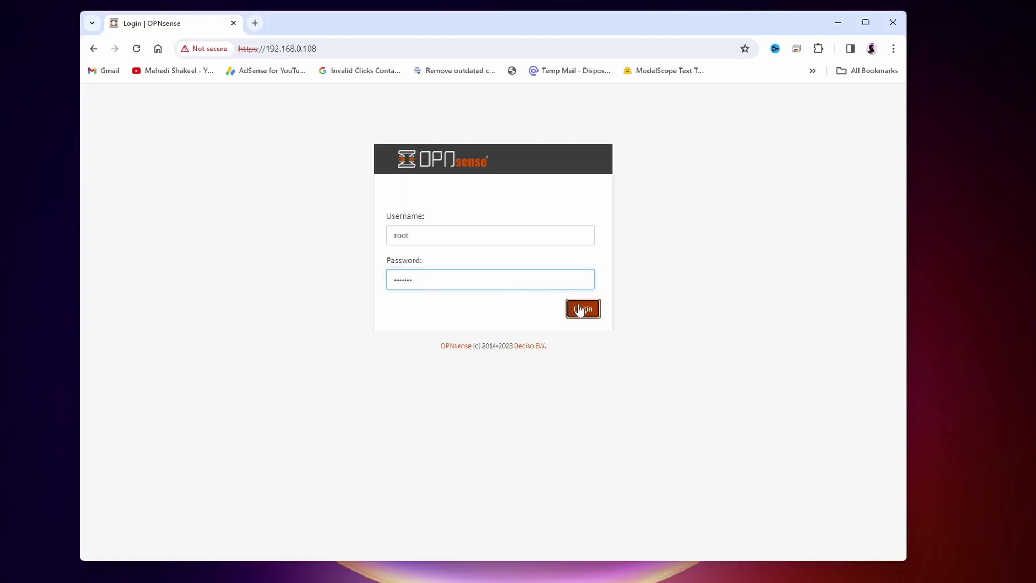